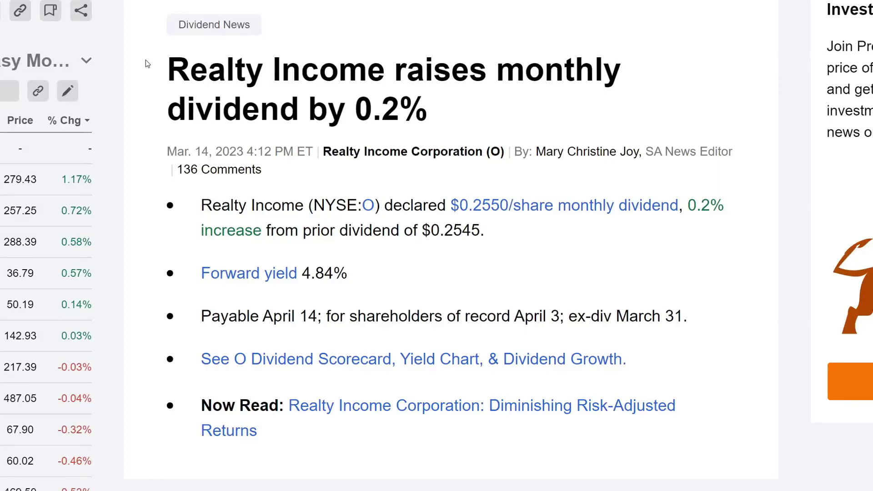
# Step: Read the Realty Income dividend article, highlighting its headline and first bullet
pyautogui.moveTo(146, 61); pyautogui.dragTo(522, 105)
pyautogui.click(471, 115)
pyautogui.moveTo(201, 205); pyautogui.dragTo(530, 232)
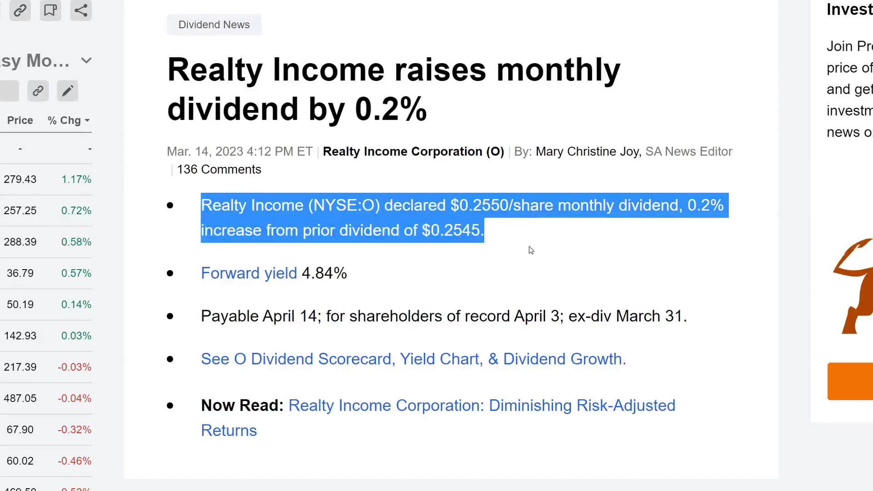
pyautogui.click(554, 253)
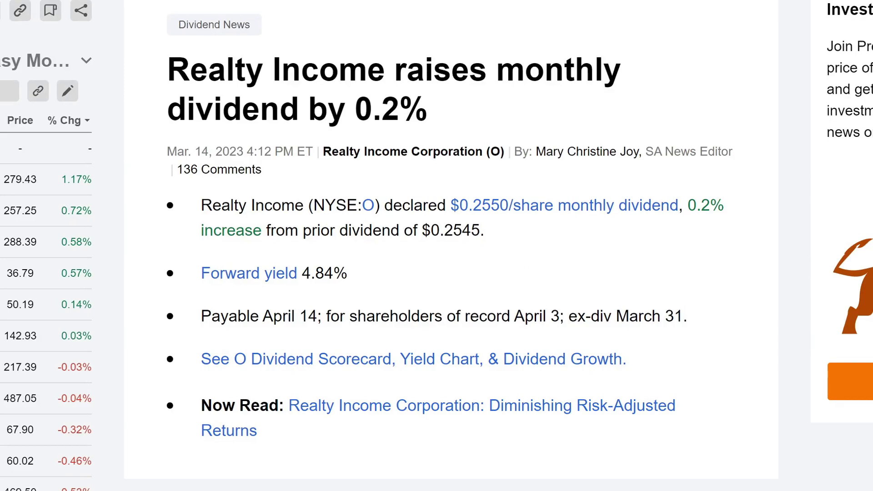
# Step: Move to the American Tower $1.56 dividend article and highlight its headline
pyautogui.click(218, 3)
pyautogui.moveTo(167, 89); pyautogui.dragTo(413, 77)
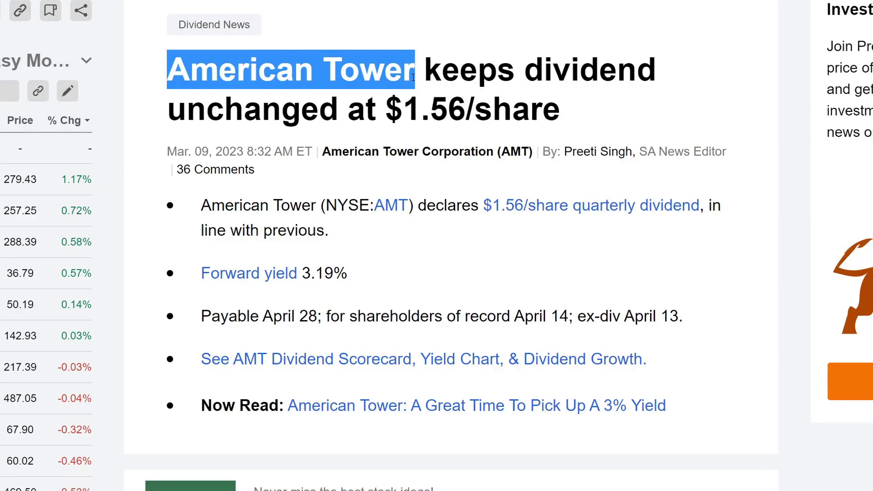
pyautogui.moveTo(414, 78); pyautogui.dragTo(559, 100)
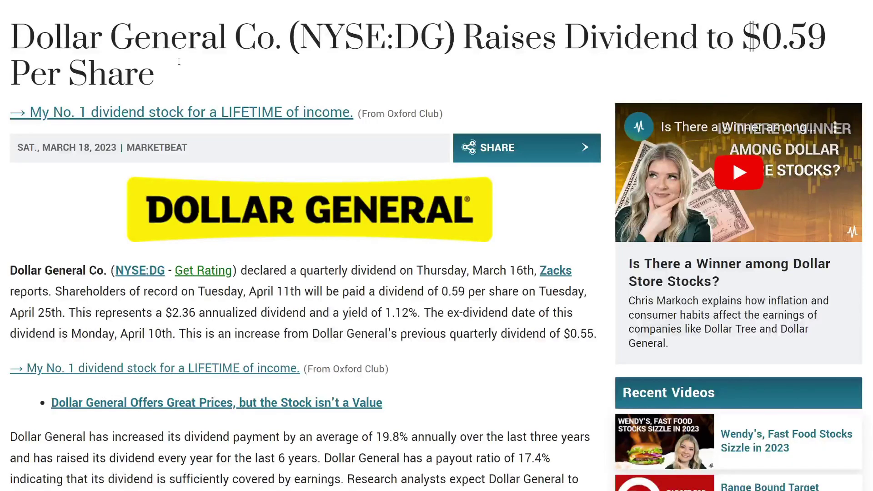
# Step: Read MarketBeat's Dollar General $0.59 dividend-raise article, highlighting its headline
pyautogui.moveTo(11, 40); pyautogui.dragTo(30, 29)
pyautogui.click(42, 222)
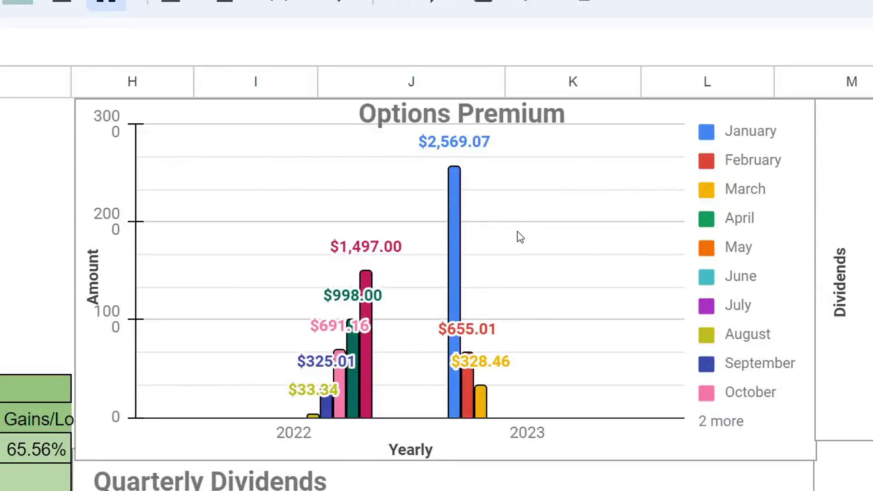
# Step: Inspect the Options Premium chart, then select the Projected Dividend Avg Per Month row (A4:D4)
pyautogui.click(482, 391)
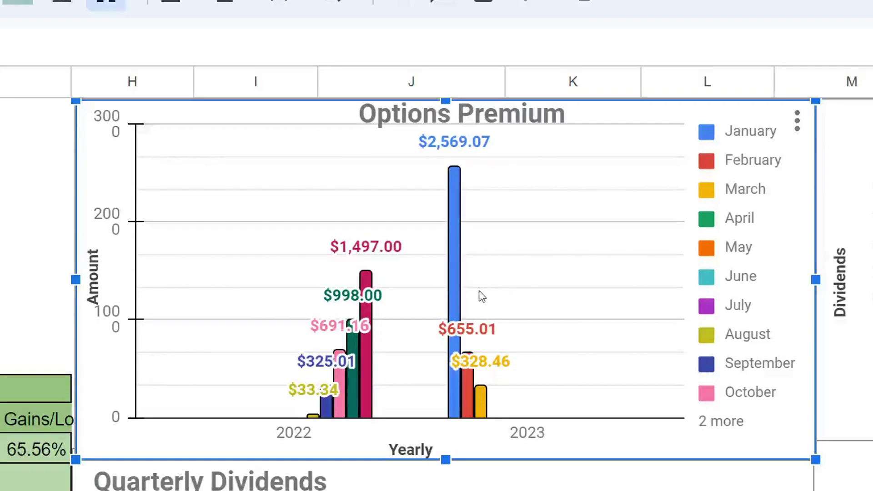
pyautogui.moveTo(496, 367)
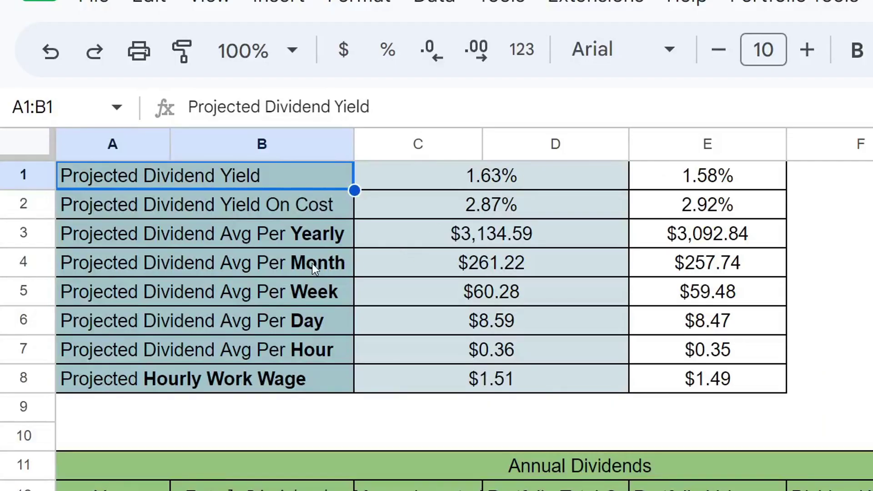
pyautogui.moveTo(312, 263); pyautogui.dragTo(500, 269)
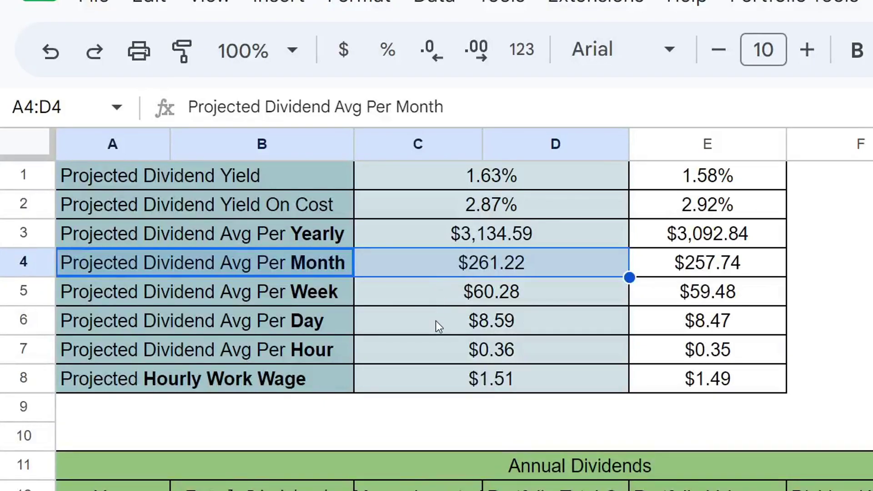
# Step: View the C7 hourly projected dividend and C8 projected hourly work wage formulas
pyautogui.click(430, 357)
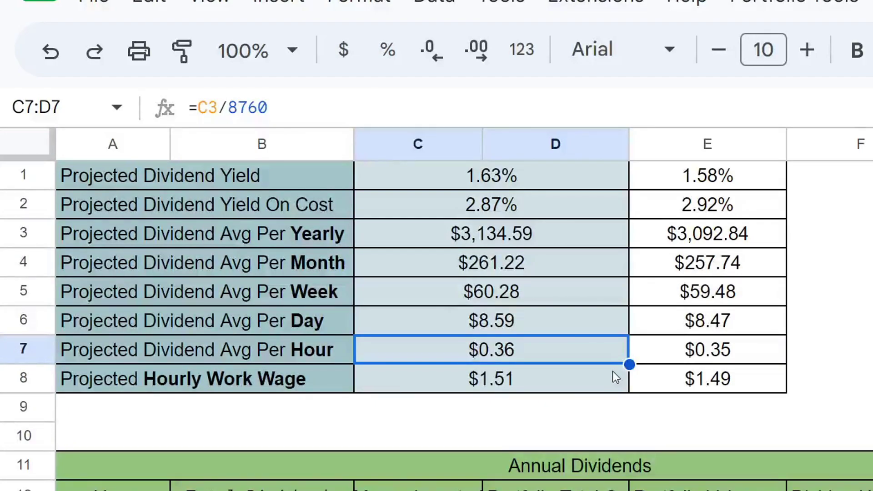
pyautogui.click(540, 383)
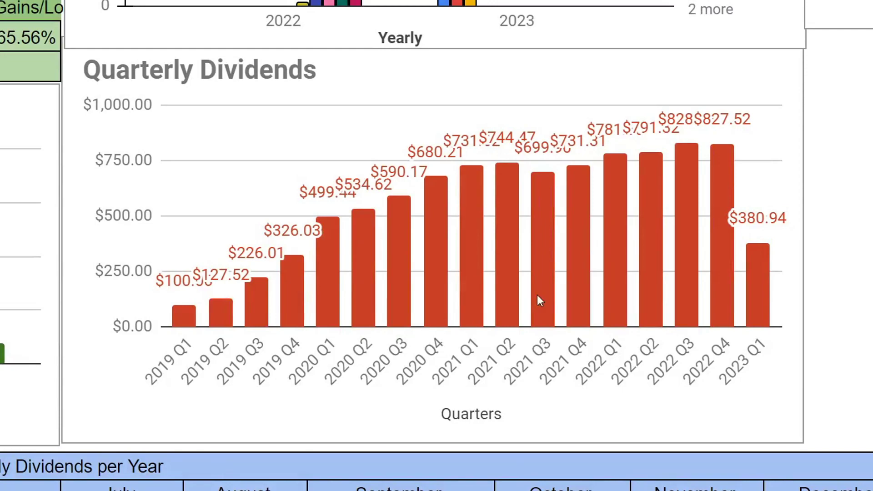
# Step: Check the Quarterly Dividends chart's bar values, then select the Options Premium chart
pyautogui.click(757, 254)
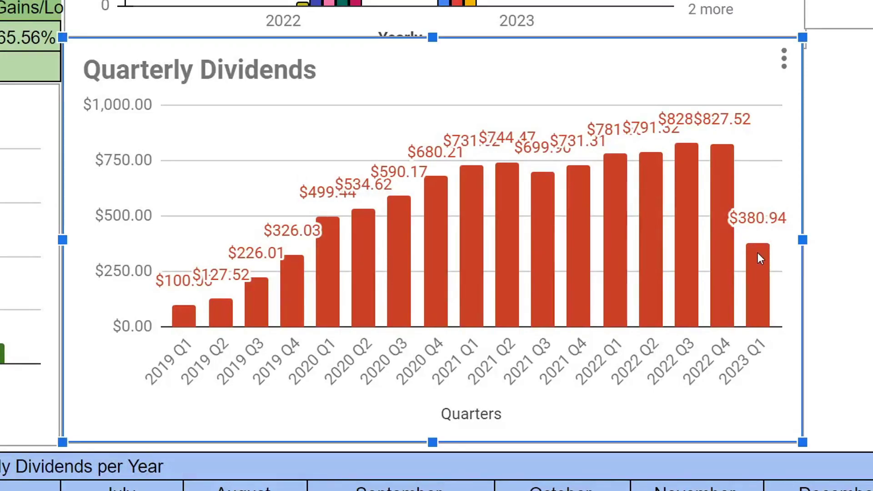
pyautogui.moveTo(759, 275)
pyautogui.moveTo(726, 192)
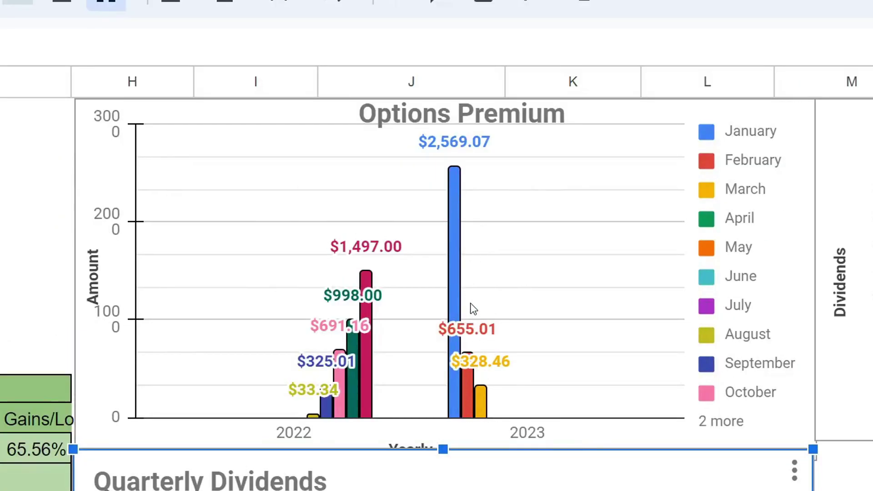
pyautogui.click(453, 279)
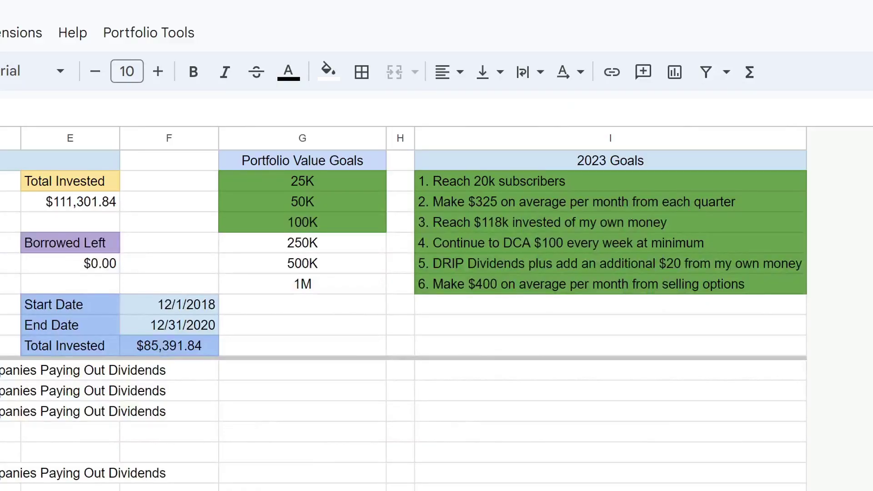
pyautogui.click(435, 182)
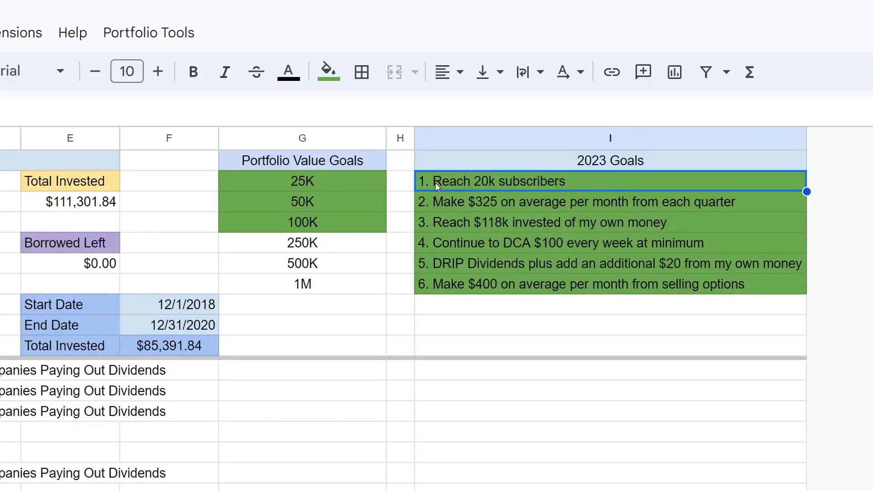
pyautogui.click(451, 200)
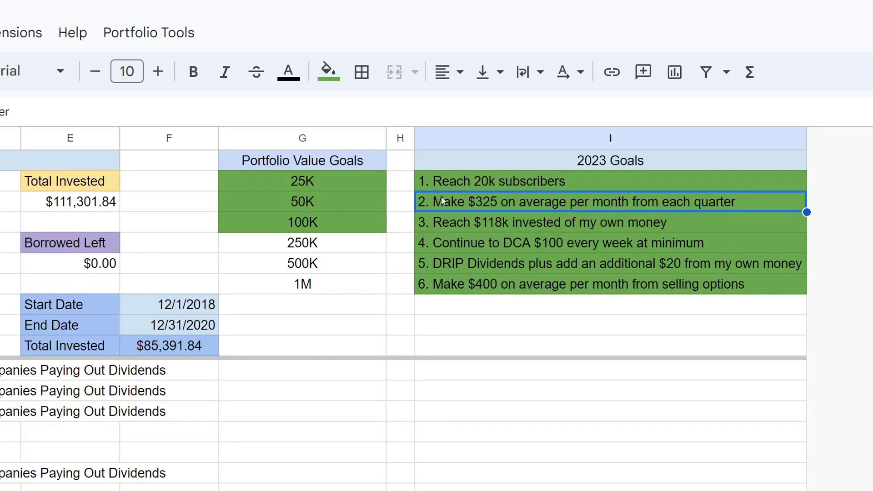
pyautogui.click(429, 225)
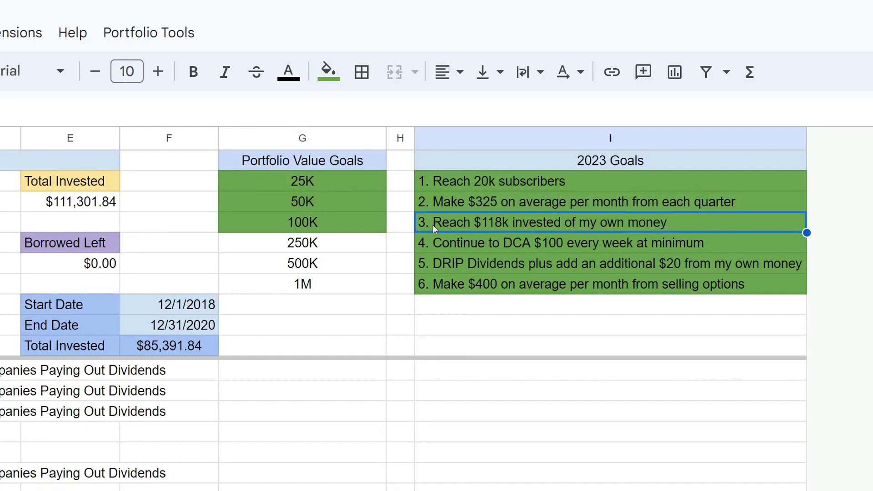
pyautogui.click(76, 206)
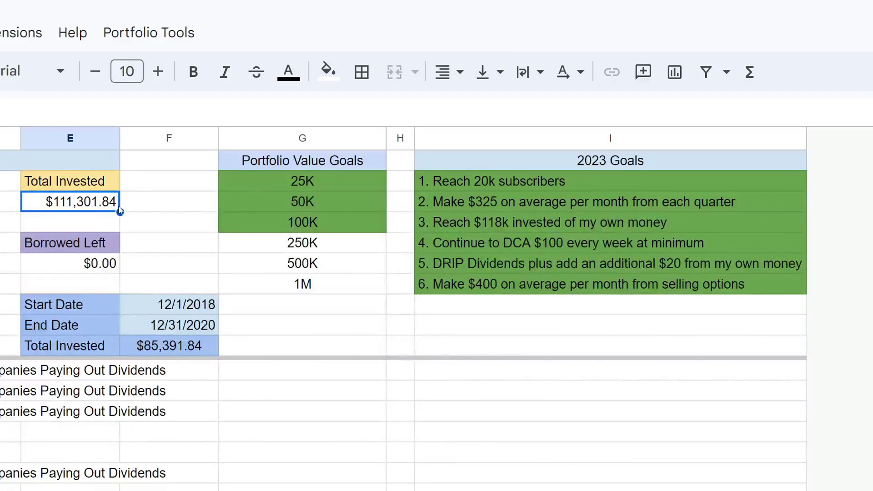
pyautogui.click(467, 242)
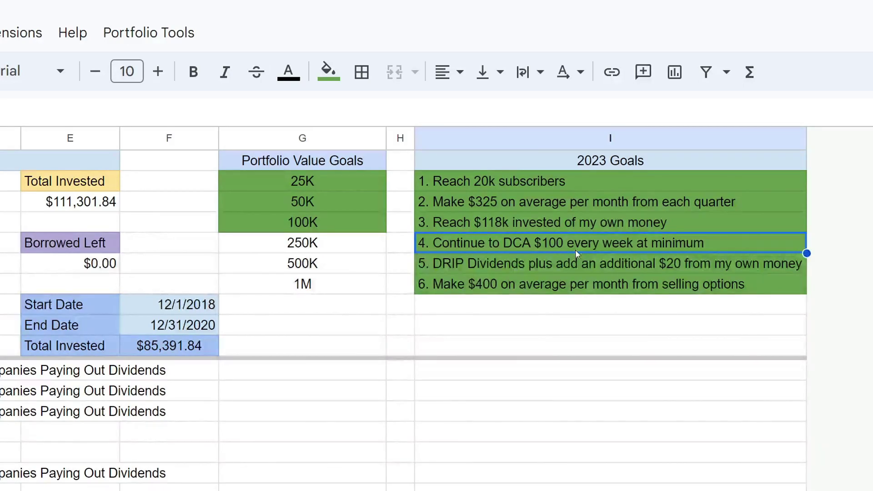
pyautogui.click(534, 263)
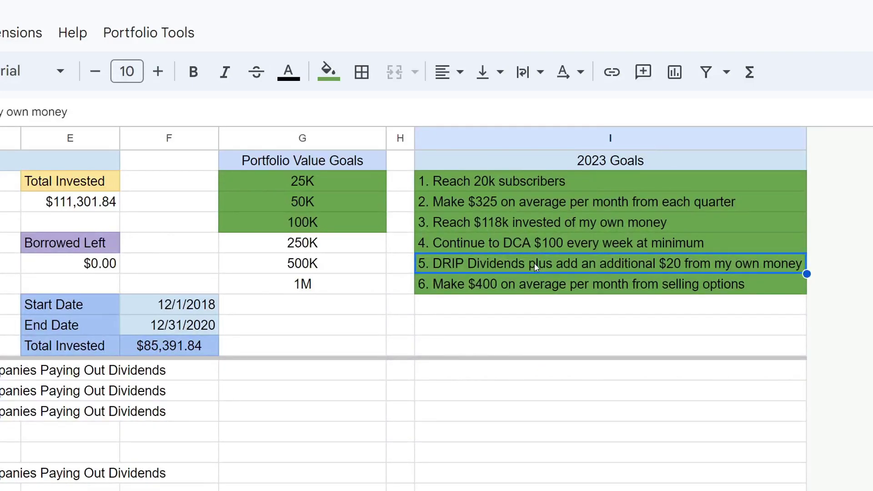
pyautogui.click(524, 281)
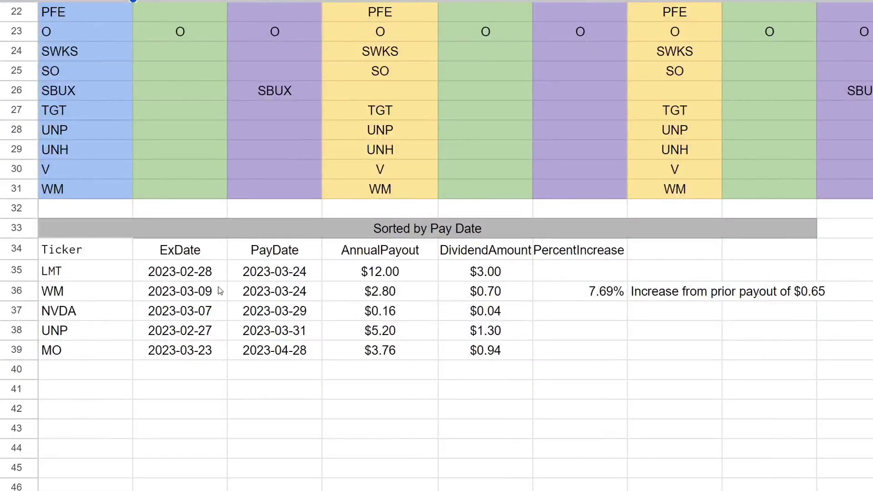
# Step: Check WM's row in the pay-date list for its 7.69% increase, then go to cell F37
pyautogui.moveTo(75, 273); pyautogui.dragTo(500, 338)
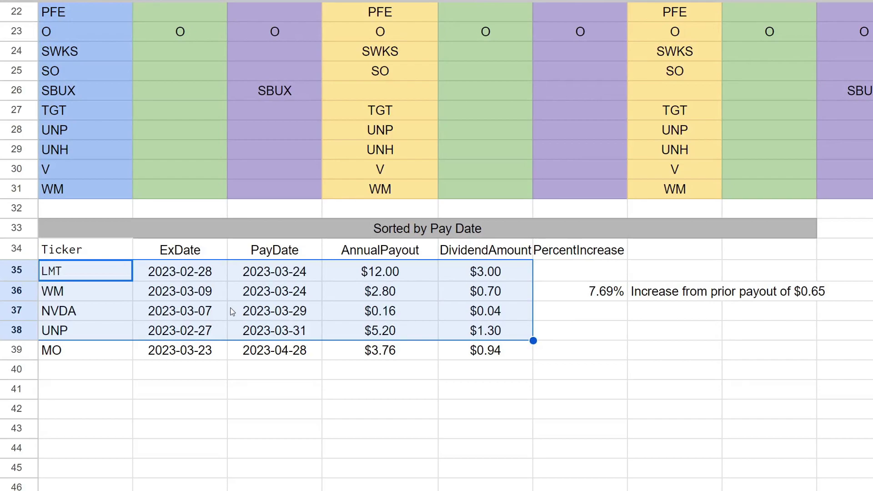
pyautogui.moveTo(138, 299); pyautogui.dragTo(642, 296)
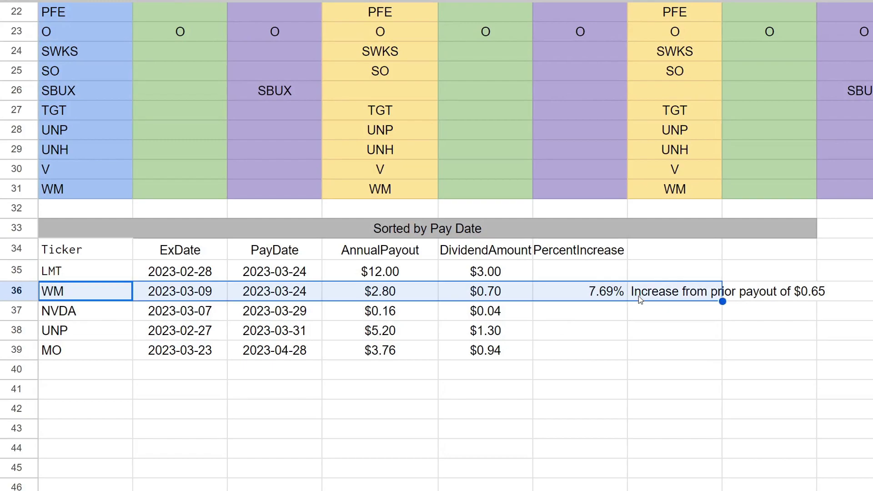
pyautogui.click(558, 314)
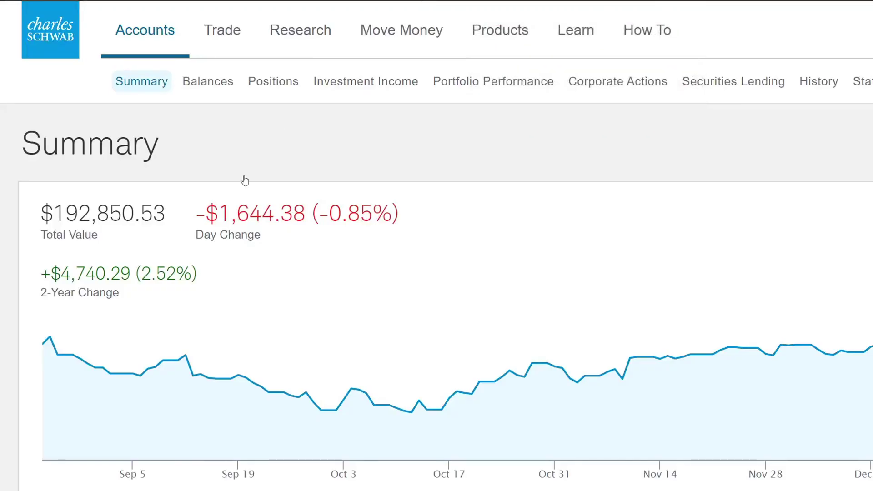
# Step: Highlight the Total Value and 2-Year Change figures on the Schwab account summary
pyautogui.moveTo(36, 214); pyautogui.dragTo(399, 216)
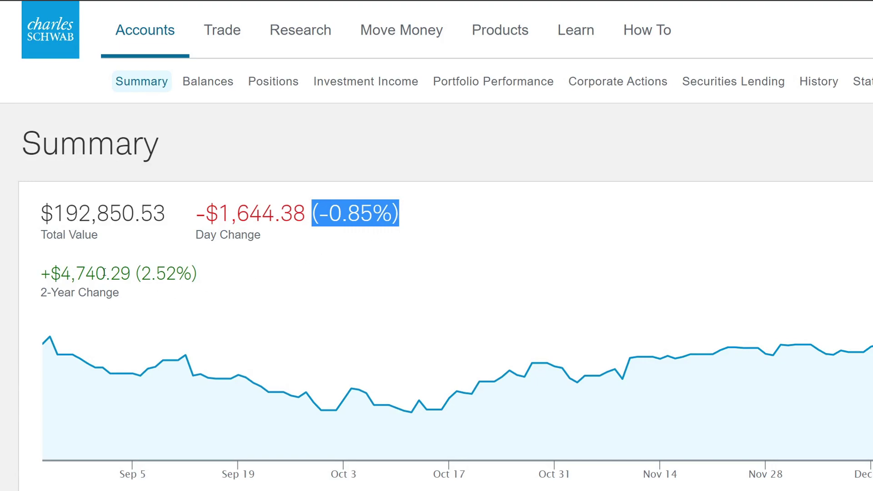
pyautogui.moveTo(42, 273); pyautogui.dragTo(150, 276)
pyautogui.moveTo(150, 276); pyautogui.dragTo(215, 282)
pyautogui.click(245, 284)
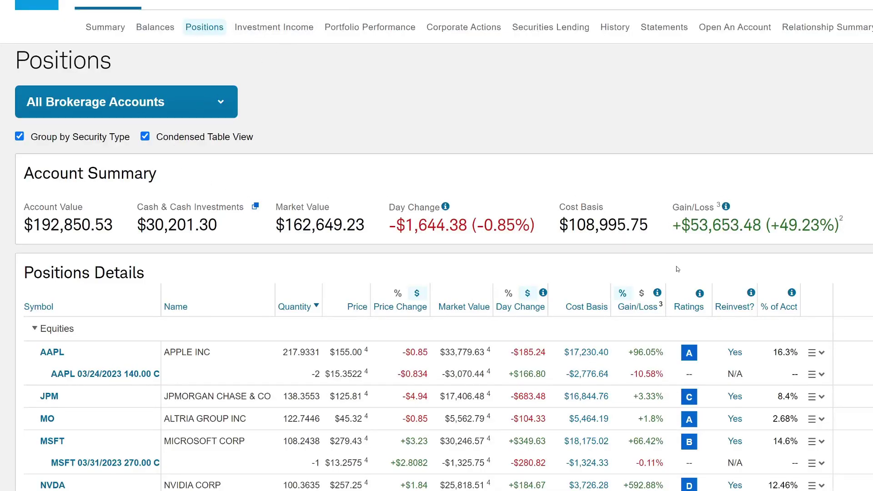
pyautogui.moveTo(673, 224); pyautogui.dragTo(834, 225)
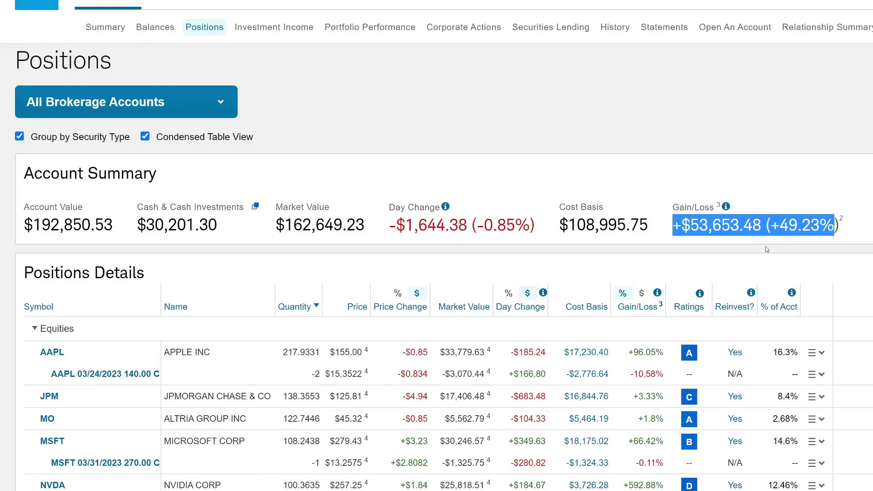
pyautogui.click(686, 232)
pyautogui.moveTo(673, 225); pyautogui.dragTo(761, 229)
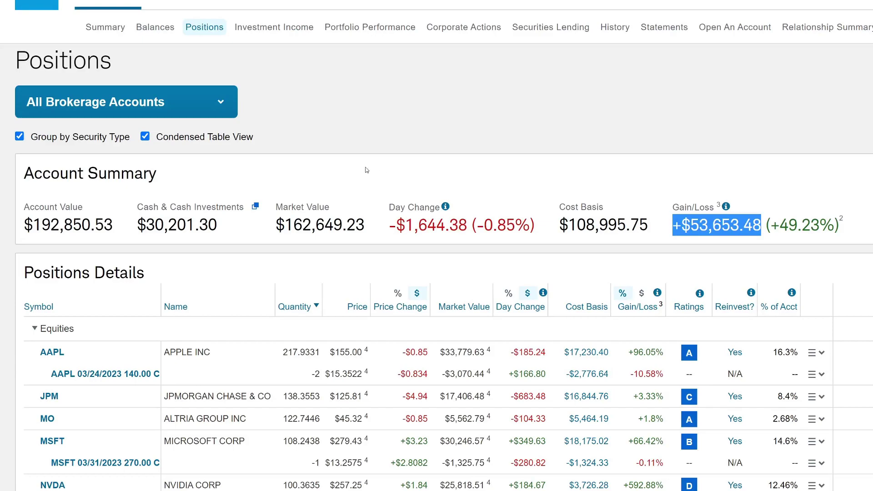
pyautogui.moveTo(138, 223); pyautogui.dragTo(236, 232)
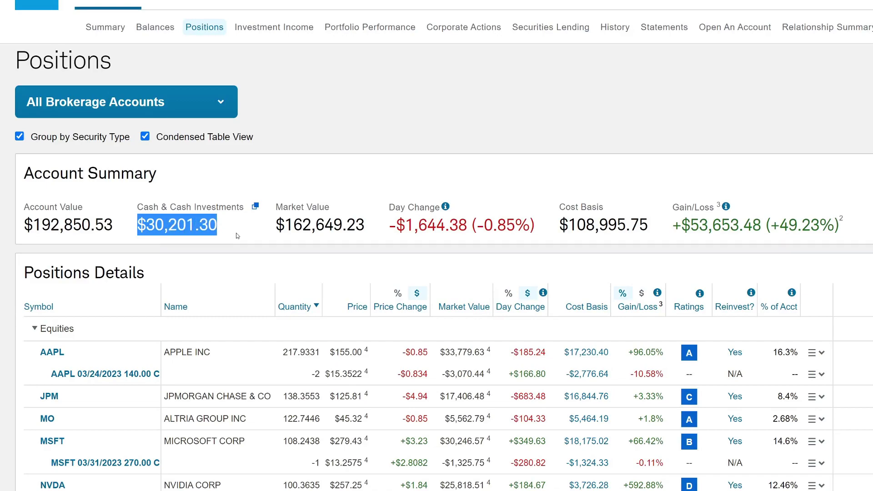
pyautogui.click(235, 228)
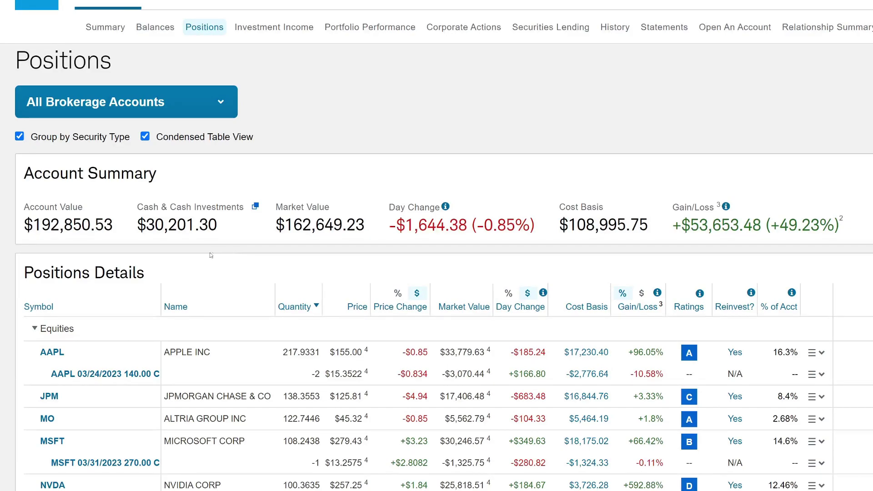
pyautogui.scroll(-3, 120, 208)
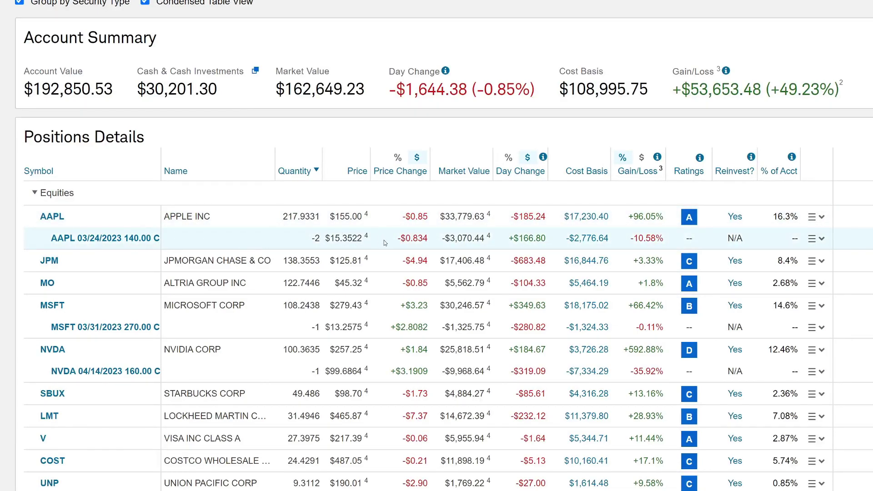
# Step: Scroll the Positions table and select SCHD's 339 shares and $70.51 price
pyautogui.scroll(-2, 381, 233)
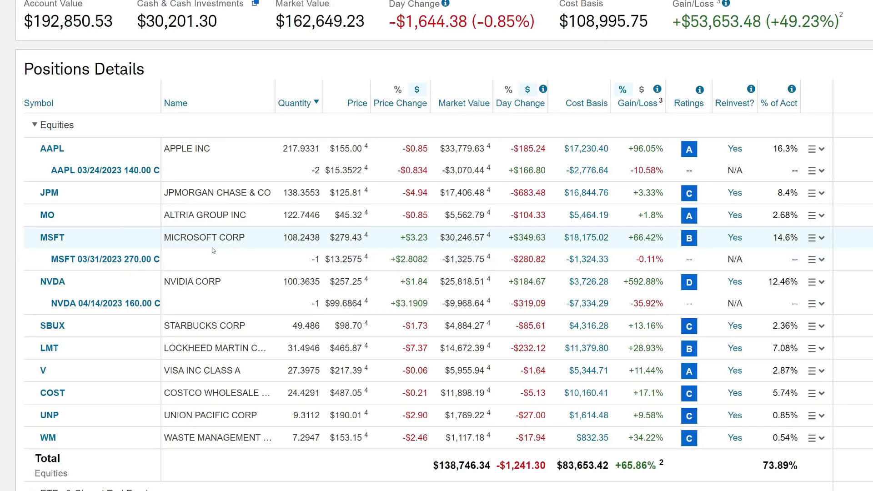
pyautogui.scroll(-1, 180, 248)
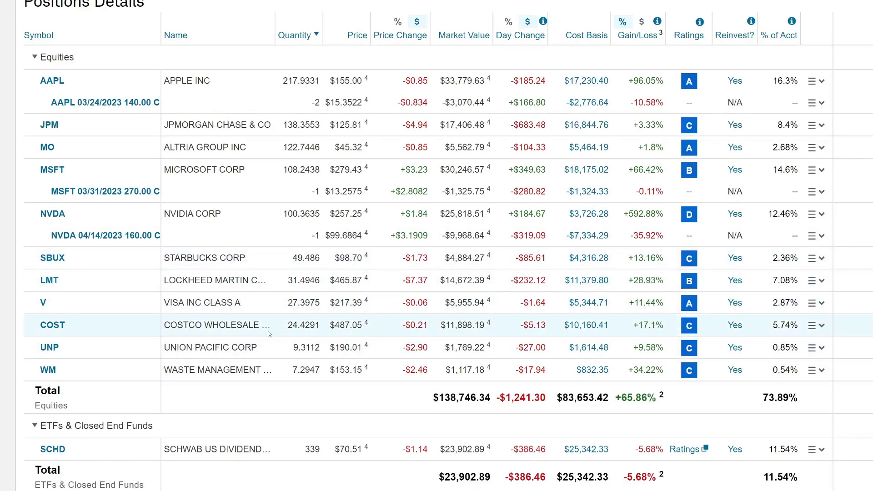
pyautogui.scroll(-1, 272, 311)
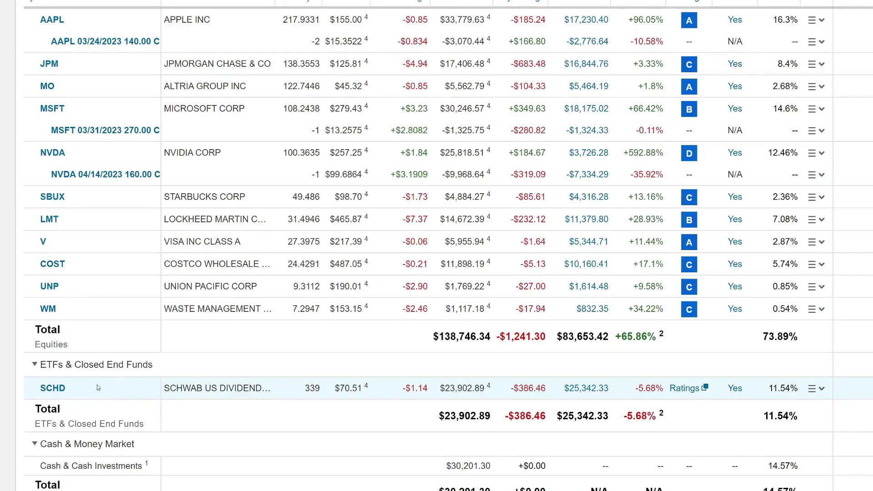
pyautogui.moveTo(304, 387); pyautogui.dragTo(319, 387)
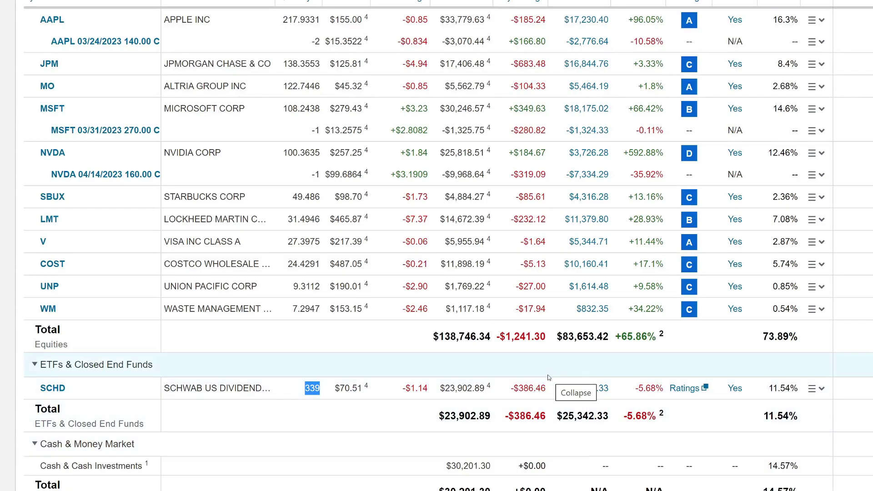
pyautogui.moveTo(336, 388); pyautogui.dragTo(365, 389)
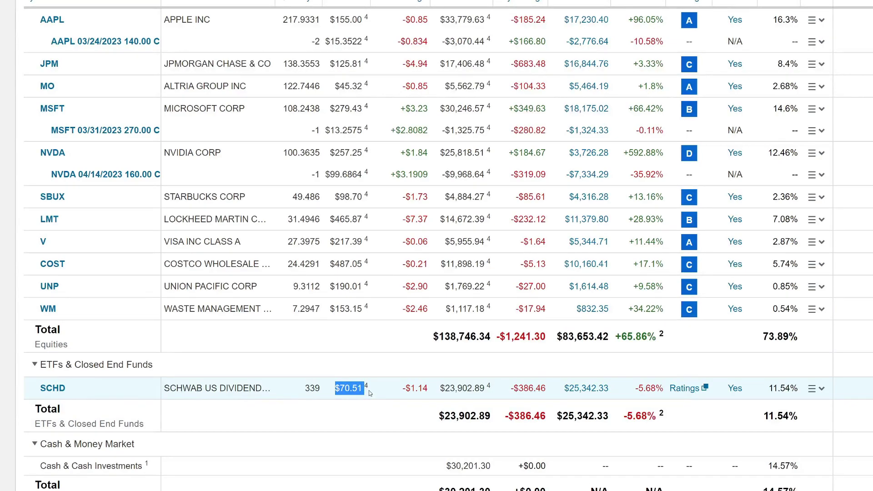
pyautogui.click(380, 388)
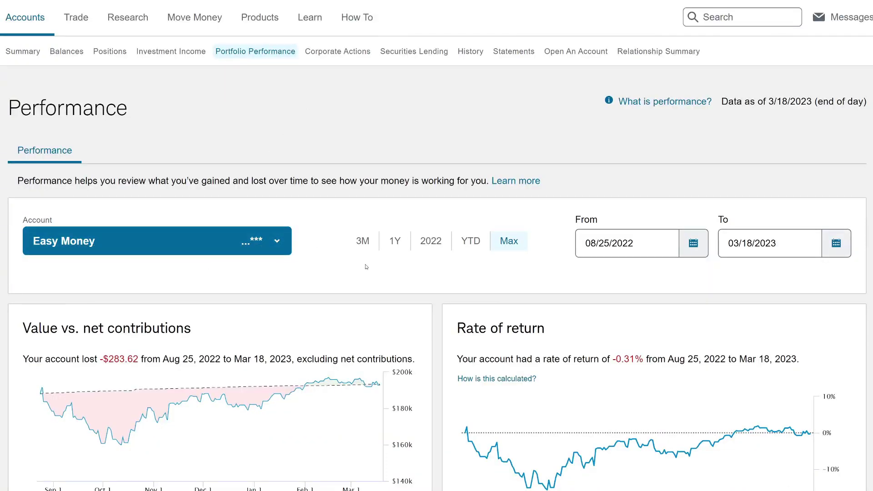
# Step: Select the -$283.62 account change and -0.31% rate of return on Portfolio Performance
pyautogui.scroll(-3, 192, 282)
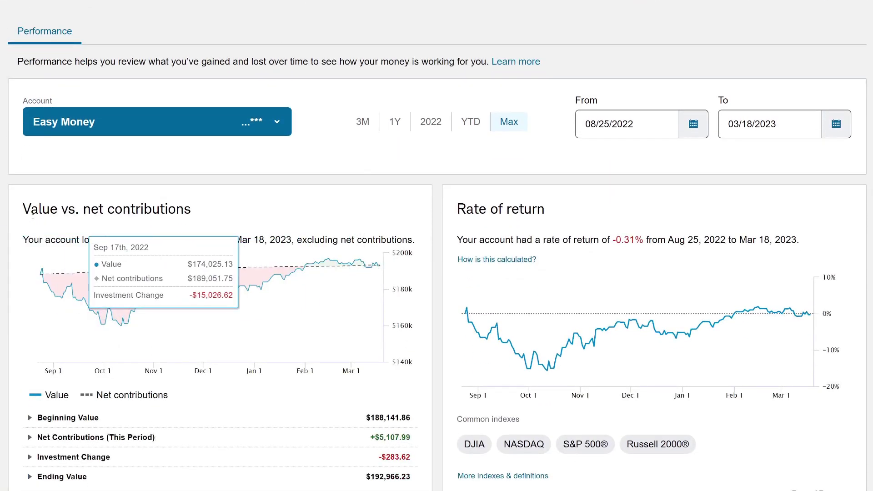
pyautogui.moveTo(100, 241); pyautogui.dragTo(206, 241)
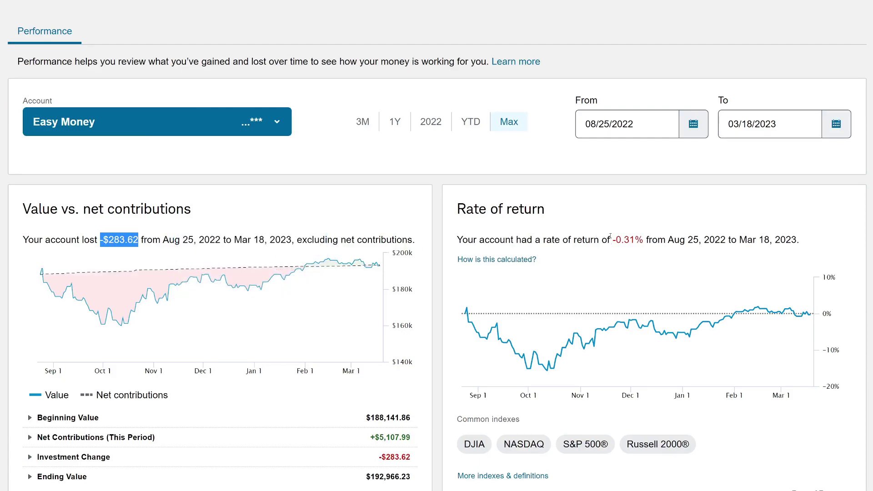
pyautogui.moveTo(457, 239); pyautogui.dragTo(640, 238)
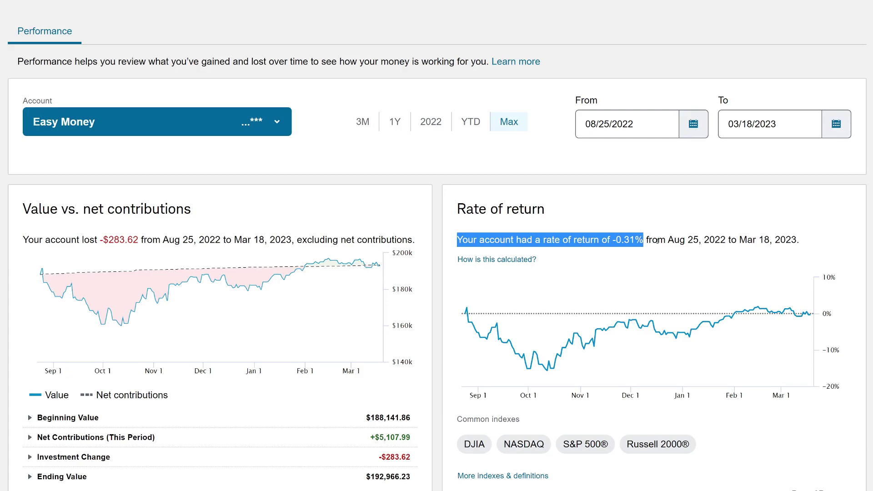
pyautogui.click(691, 251)
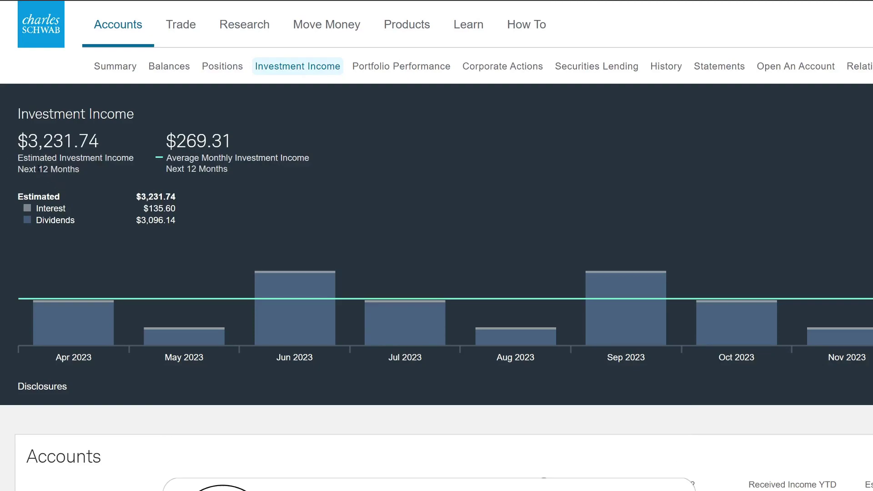
# Step: Select the $3,231.74 estimated yearly income and $269.31 monthly average, checking the monthly bars
pyautogui.moveTo(18, 141); pyautogui.dragTo(243, 143)
pyautogui.click(150, 144)
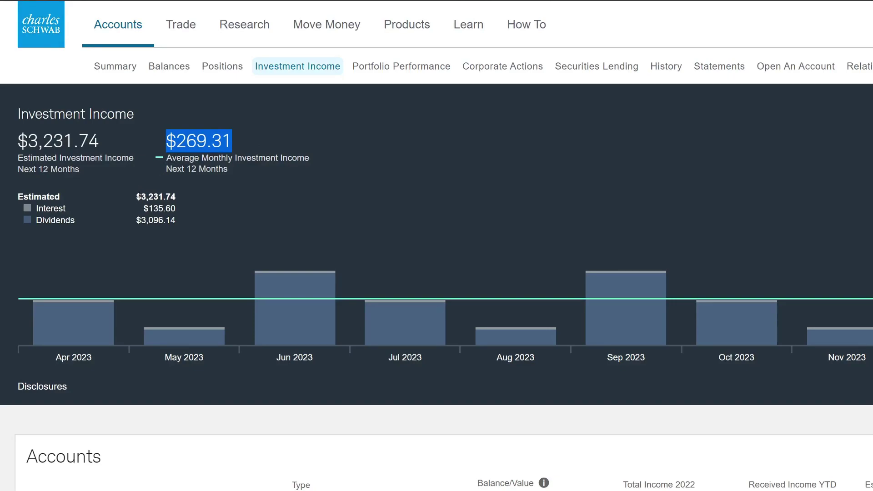
pyautogui.click(55, 276)
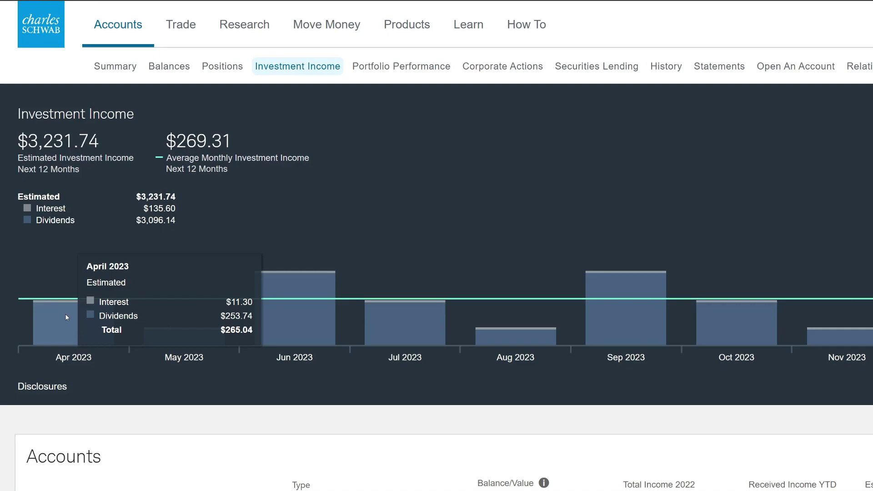
pyautogui.moveTo(182, 343)
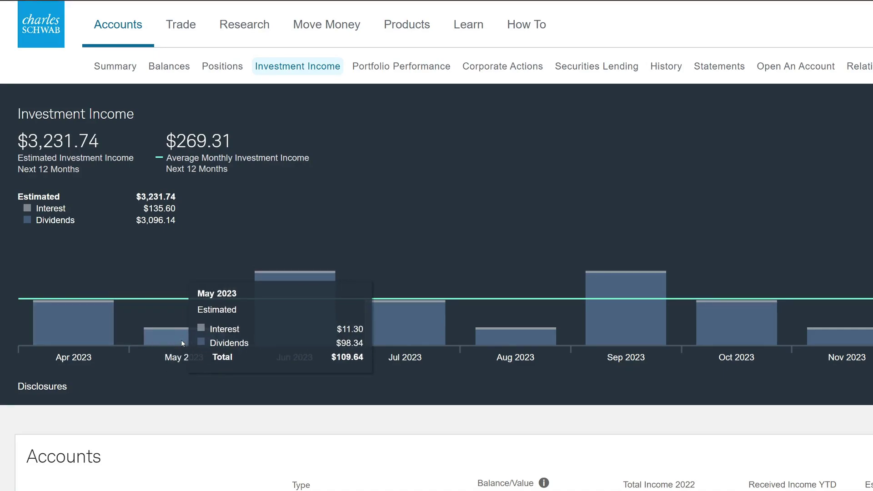
pyautogui.moveTo(295, 291)
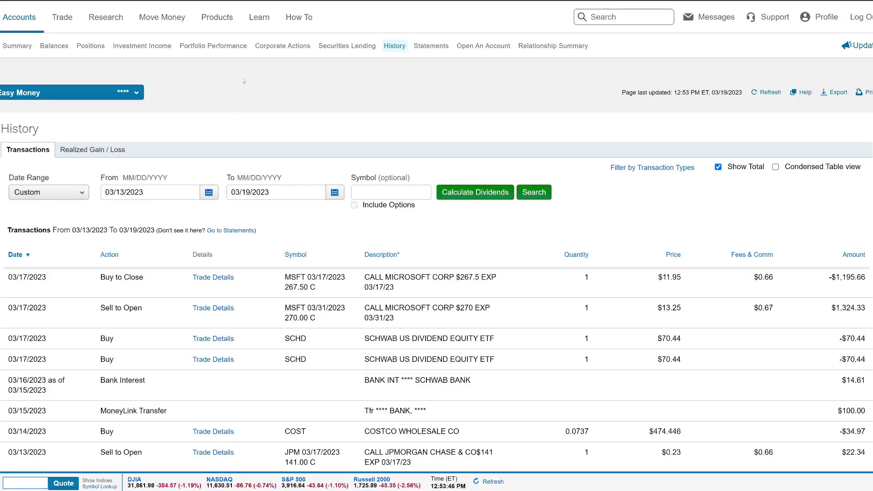
pyautogui.click(209, 192)
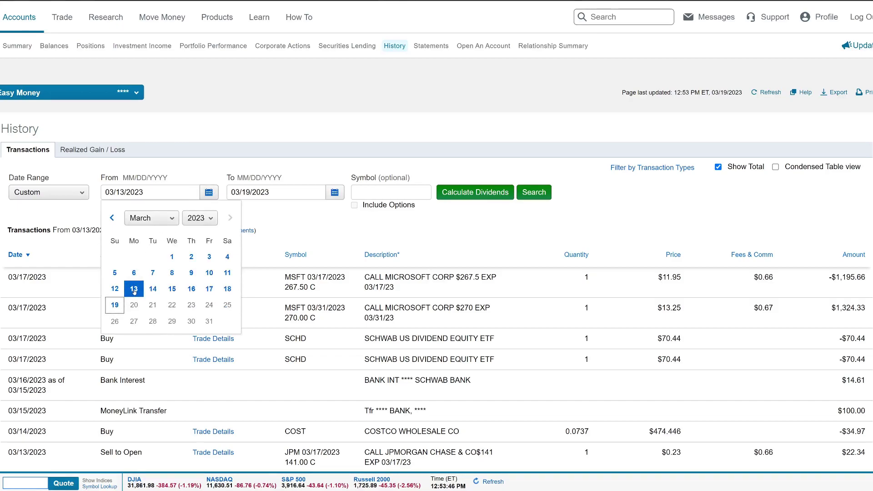
pyautogui.click(338, 222)
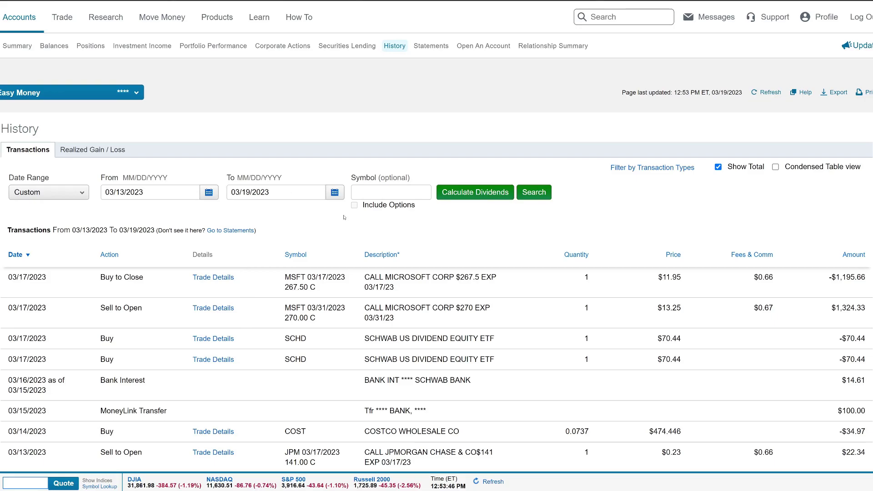
pyautogui.scroll(-10, 348, 217)
pyautogui.scroll(2, 347, 219)
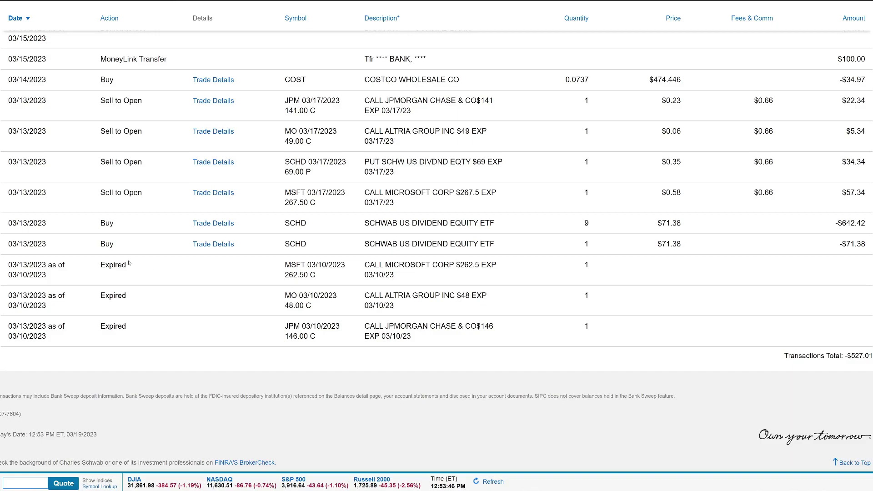
pyautogui.moveTo(7, 243); pyautogui.dragTo(139, 247)
pyautogui.doubleClick(591, 246)
pyautogui.scroll(2, 598, 302)
pyautogui.moveTo(4, 323); pyautogui.dragTo(733, 343)
pyautogui.click(696, 342)
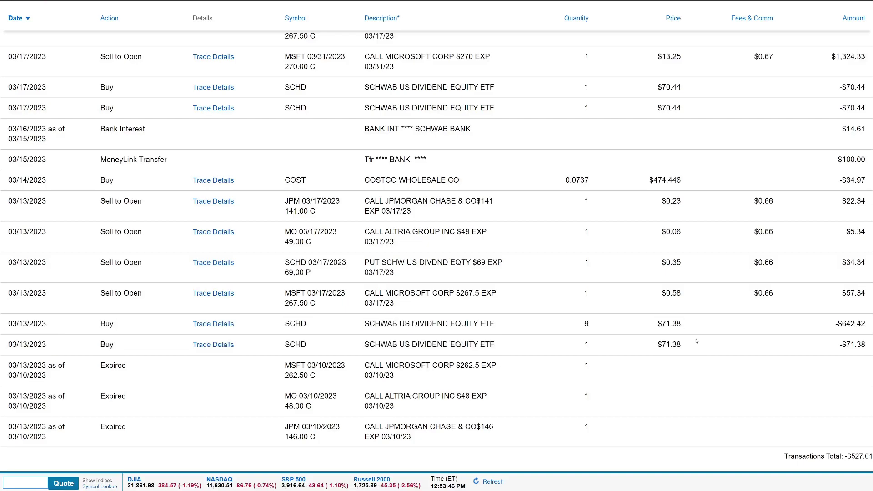
pyautogui.moveTo(660, 325); pyautogui.dragTo(684, 328)
pyautogui.scroll(1, 267, 383)
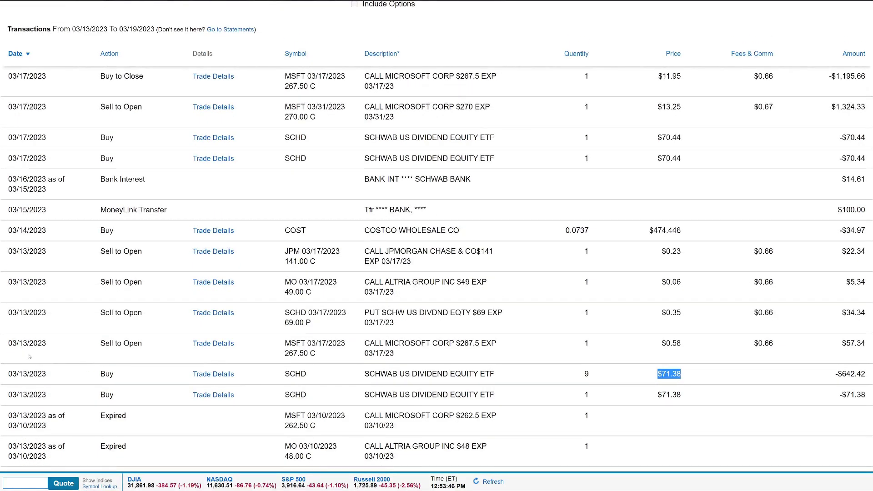
pyautogui.moveTo(7, 345); pyautogui.dragTo(141, 348)
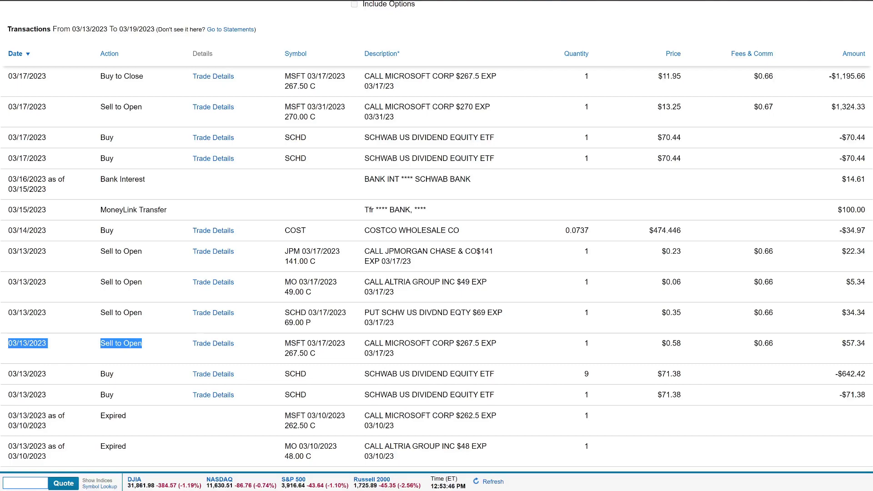
pyautogui.moveTo(364, 344); pyautogui.dragTo(384, 354)
pyautogui.click(505, 357)
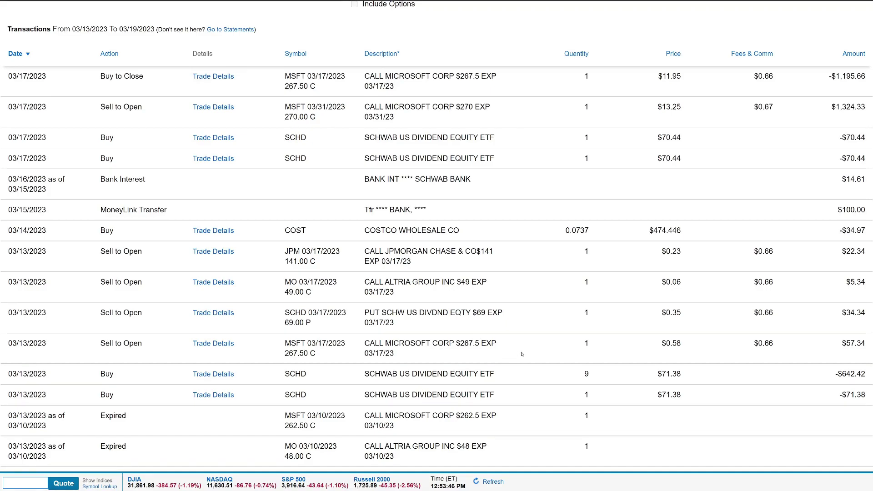
pyautogui.moveTo(582, 345); pyautogui.dragTo(600, 345)
pyautogui.moveTo(654, 345); pyautogui.dragTo(685, 345)
pyautogui.moveTo(843, 350); pyautogui.dragTo(872, 348)
pyautogui.scroll(1, 378, 390)
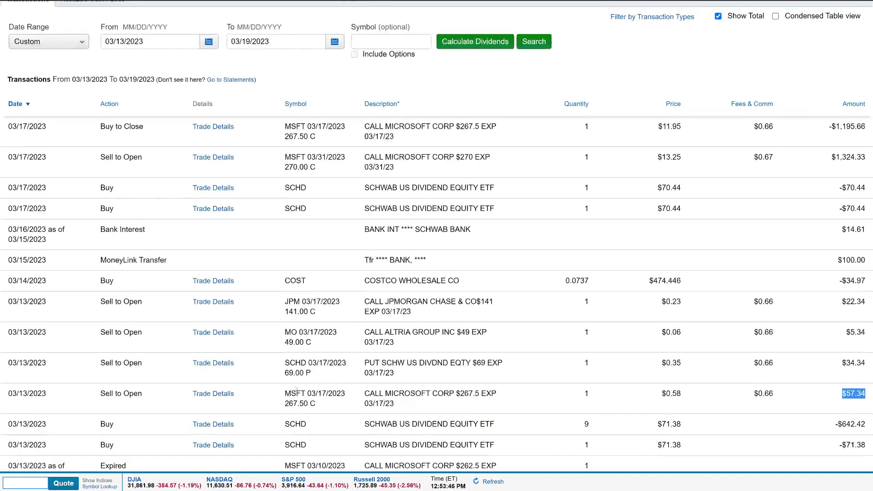
pyautogui.moveTo(7, 367); pyautogui.dragTo(143, 367)
pyautogui.moveTo(362, 363); pyautogui.dragTo(394, 372)
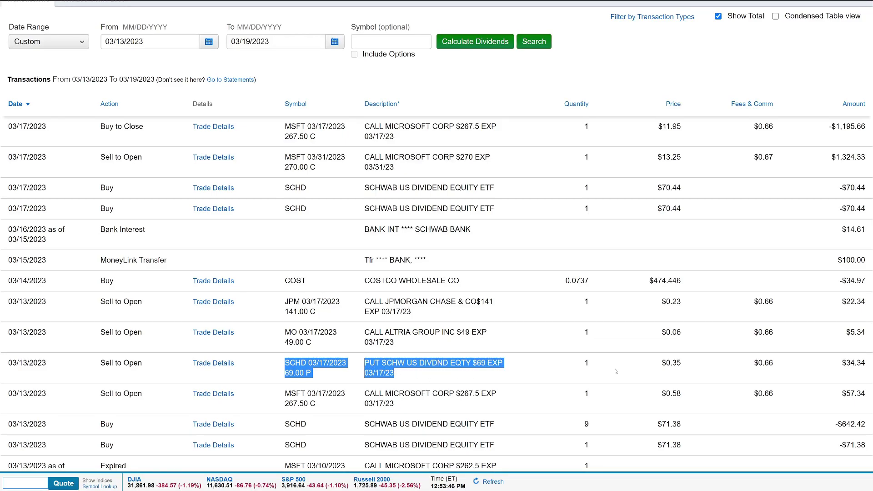
pyautogui.doubleClick(856, 363)
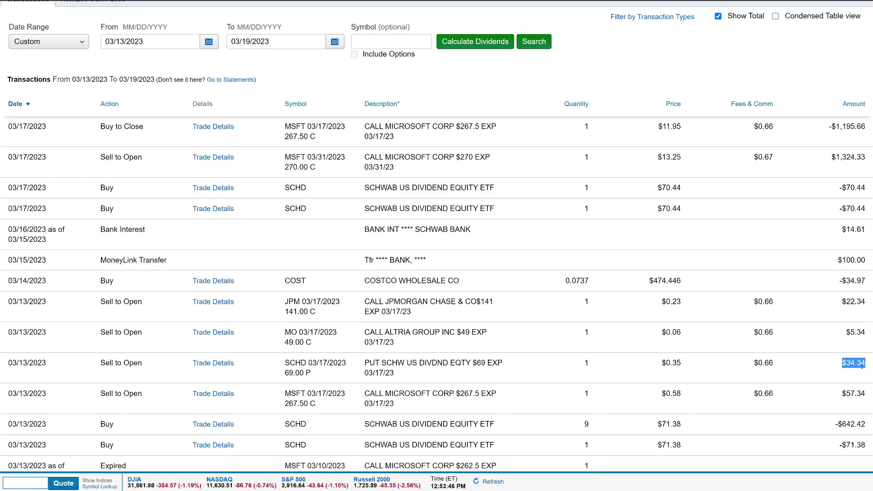
pyautogui.click(696, 370)
pyautogui.moveTo(365, 363); pyautogui.dragTo(486, 363)
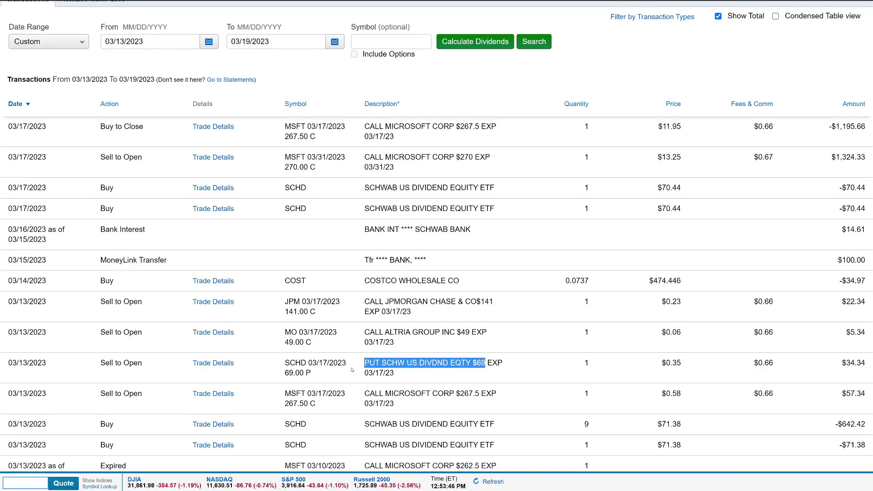
pyautogui.click(363, 377)
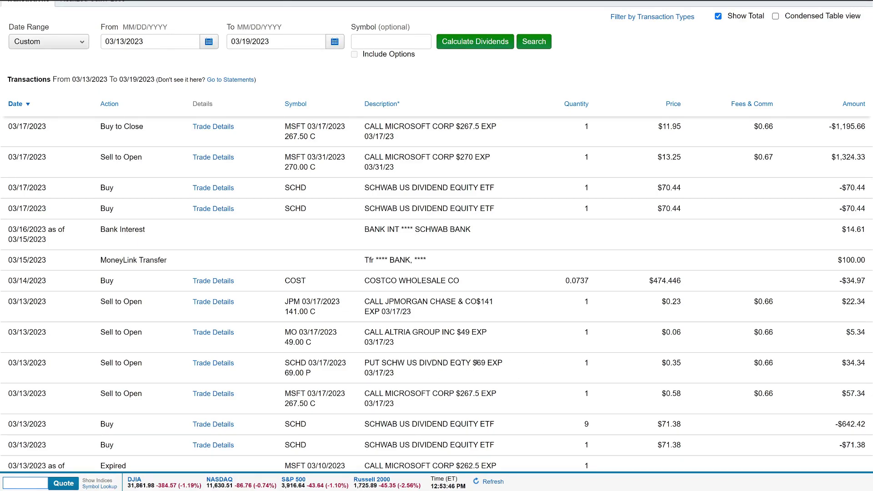
pyautogui.moveTo(365, 363); pyautogui.dragTo(486, 363)
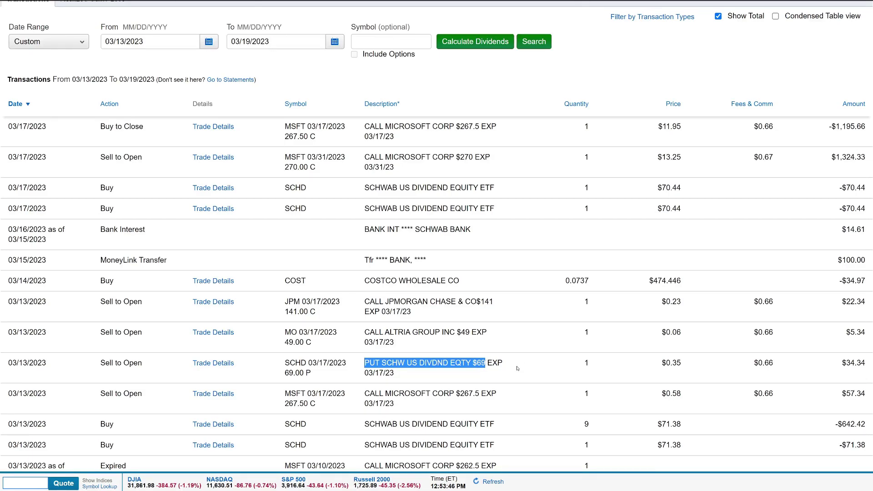
pyautogui.moveTo(842, 363); pyautogui.dragTo(860, 363)
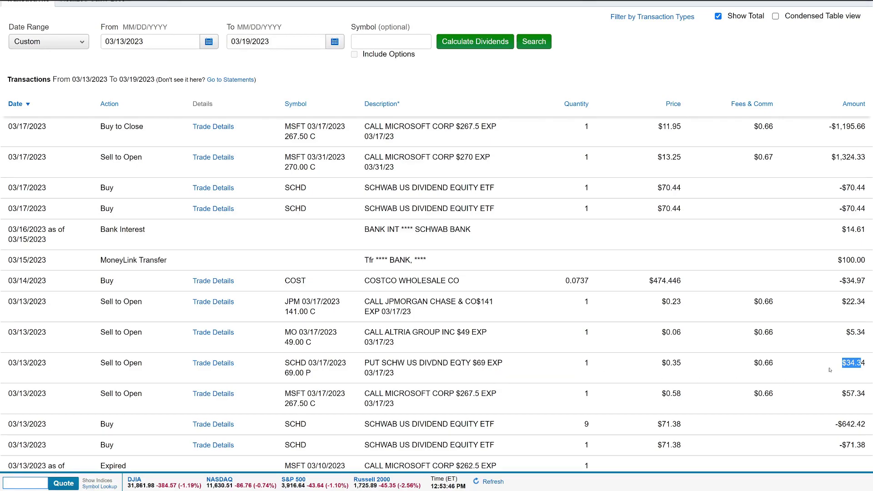
pyautogui.moveTo(837, 366); pyautogui.dragTo(864, 363)
pyautogui.moveTo(364, 363); pyautogui.dragTo(481, 363)
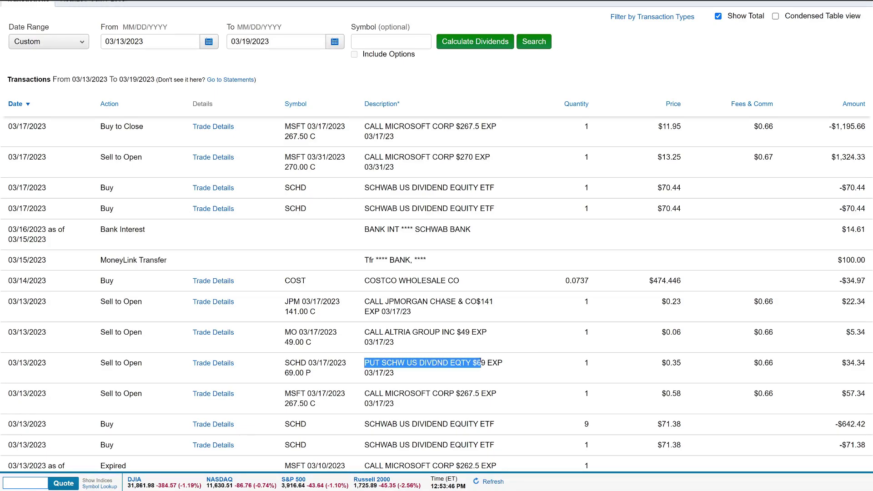
pyautogui.click(517, 369)
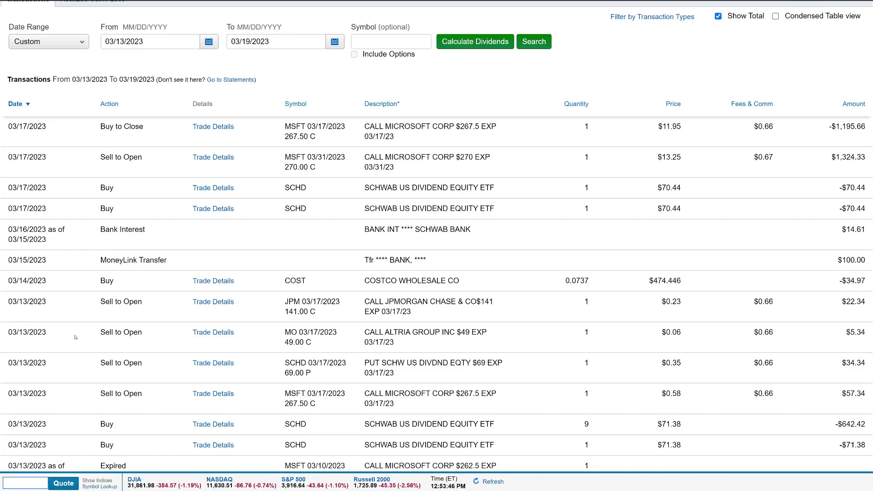
pyautogui.moveTo(8, 333); pyautogui.dragTo(34, 333)
pyautogui.click(148, 336)
pyautogui.moveTo(367, 332); pyautogui.dragTo(399, 343)
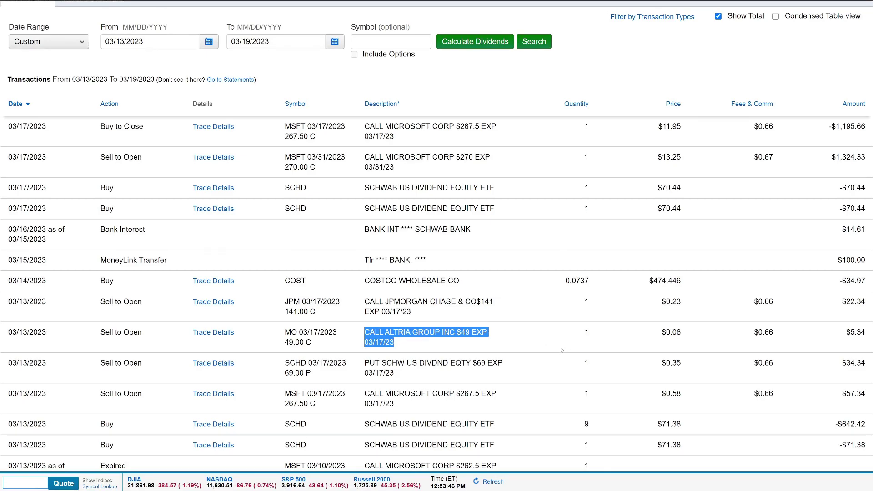
pyautogui.click(862, 333)
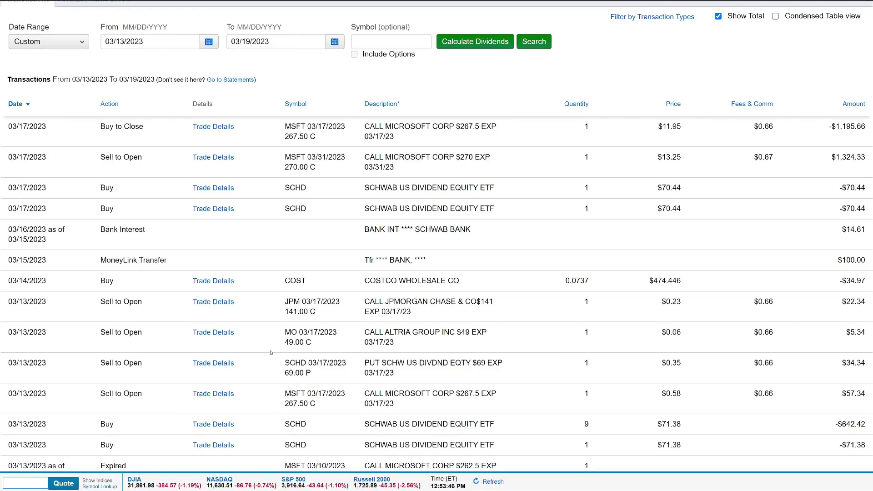
pyautogui.tripleClick(20, 302)
pyautogui.moveTo(364, 302); pyautogui.dragTo(416, 316)
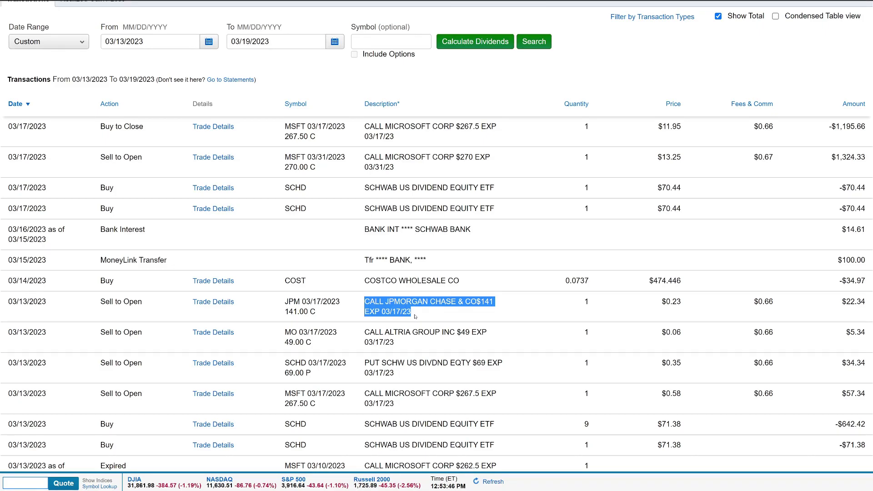
pyautogui.moveTo(838, 302); pyautogui.dragTo(866, 303)
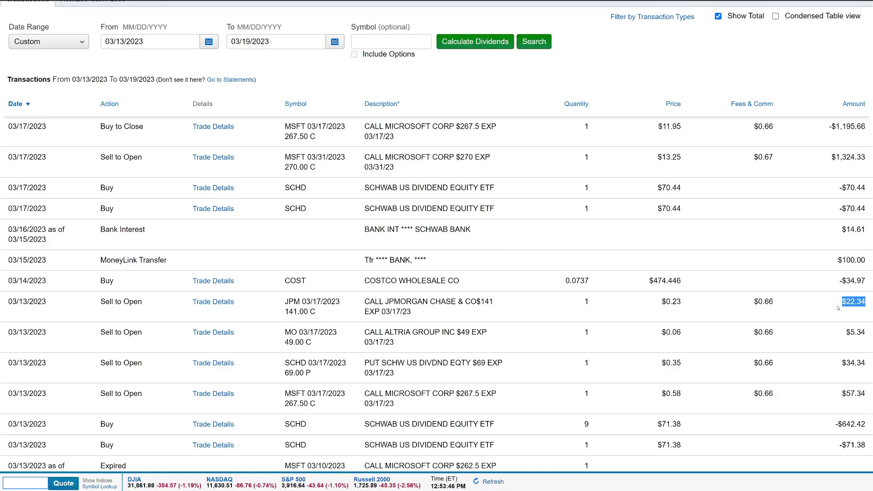
pyautogui.scroll(1, 596, 315)
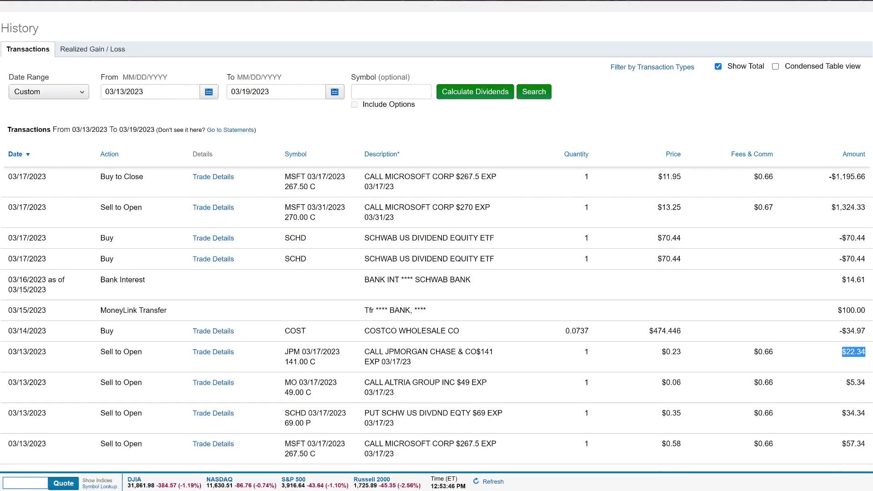
pyautogui.moveTo(9, 332); pyautogui.dragTo(144, 335)
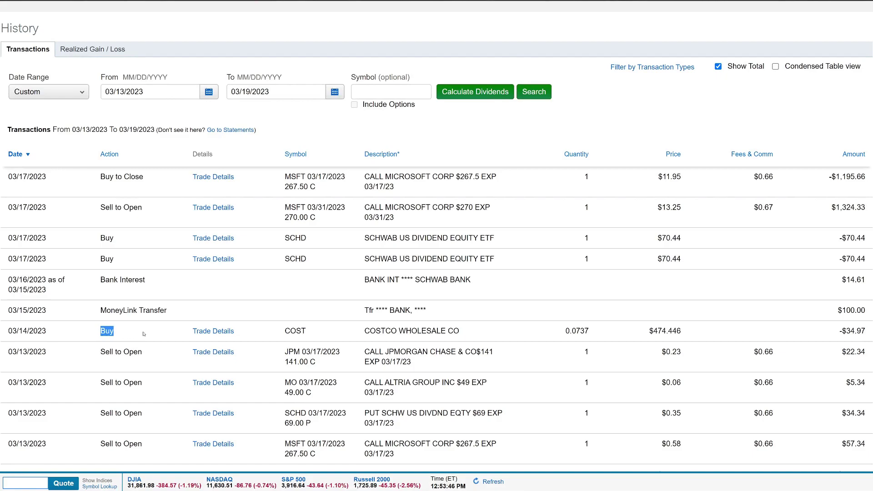
pyautogui.moveTo(837, 332); pyautogui.dragTo(870, 331)
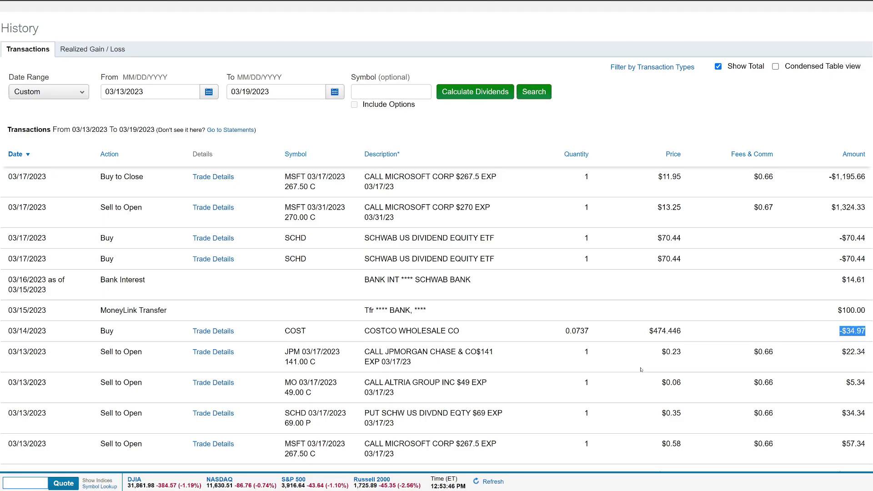
pyautogui.scroll(1, 524, 391)
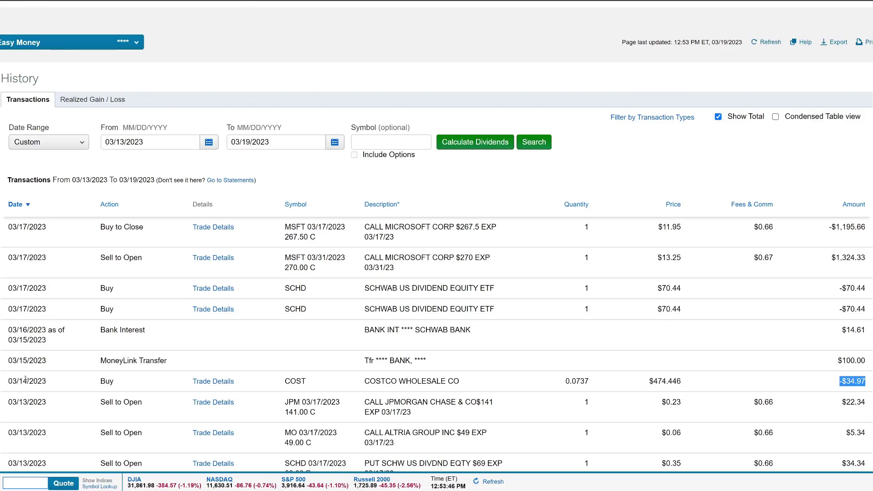
pyautogui.click(58, 361)
pyautogui.moveTo(838, 360); pyautogui.dragTo(865, 361)
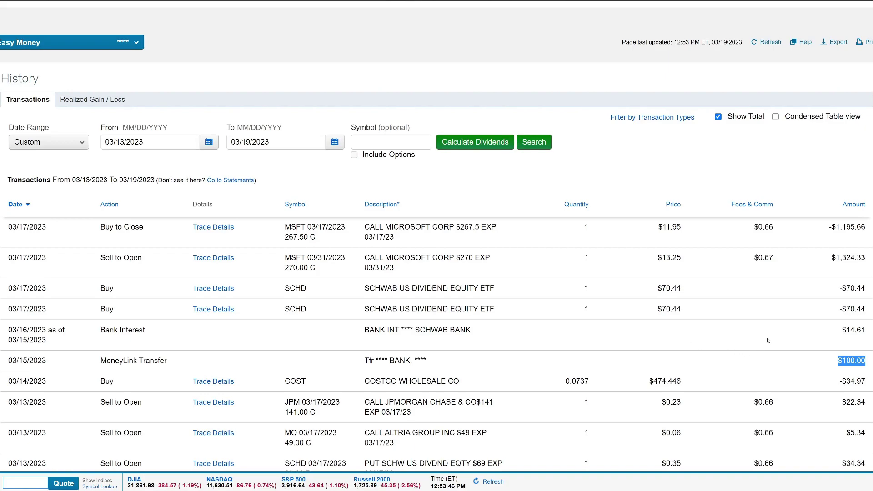
pyautogui.moveTo(834, 338); pyautogui.dragTo(867, 336)
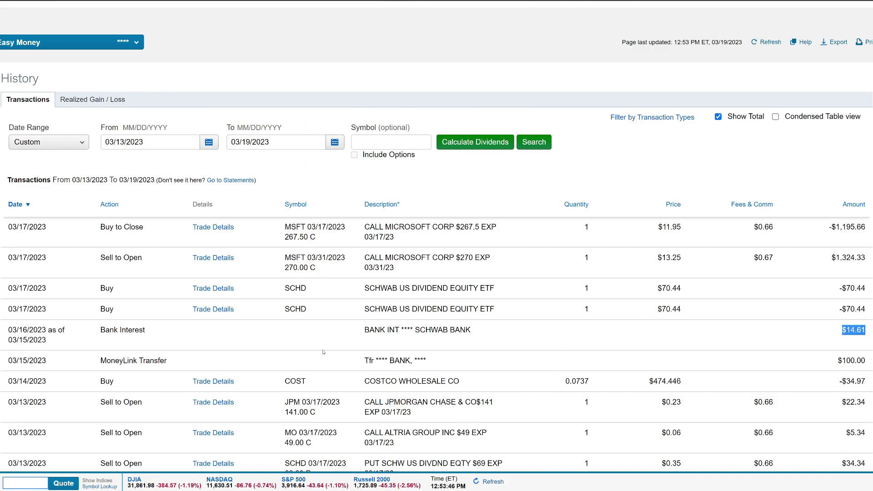
pyautogui.moveTo(8, 309); pyautogui.dragTo(38, 309)
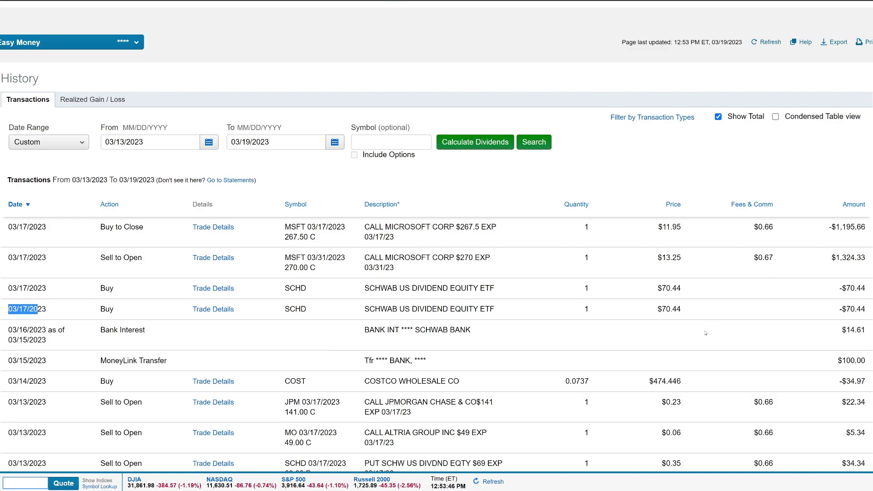
pyautogui.moveTo(655, 312); pyautogui.dragTo(714, 313)
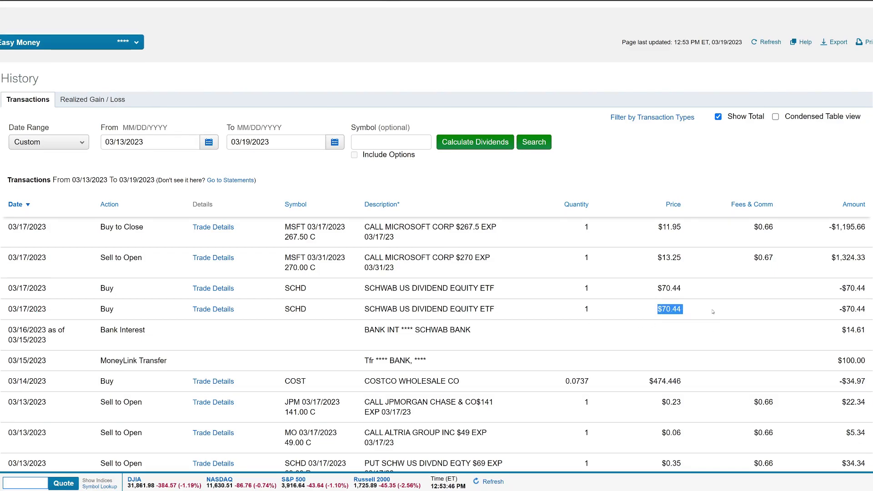
pyautogui.moveTo(656, 288); pyautogui.dragTo(687, 290)
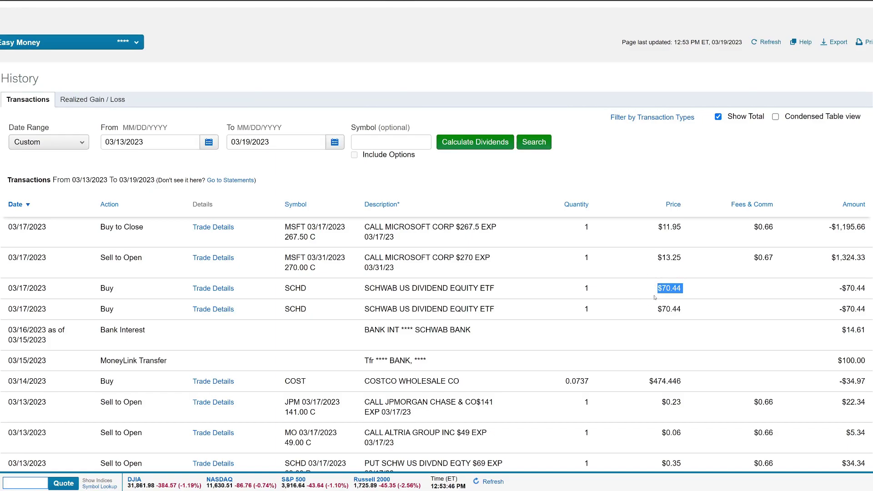
pyautogui.scroll(1, 481, 305)
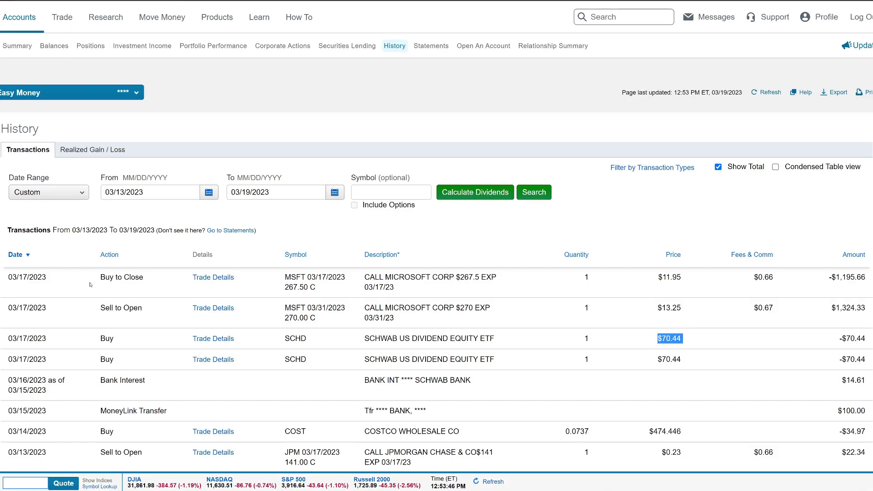
pyautogui.moveTo(91, 281); pyautogui.dragTo(144, 281)
pyautogui.moveTo(366, 277); pyautogui.dragTo(400, 285)
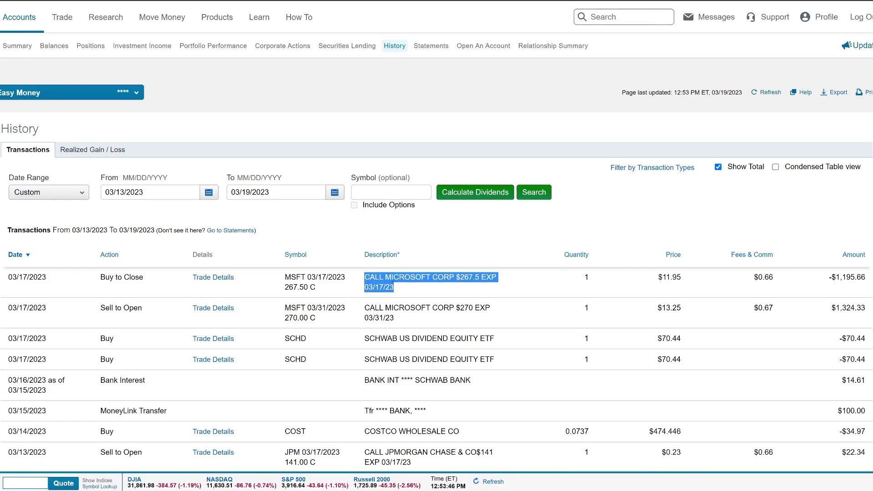
pyautogui.moveTo(829, 278); pyautogui.dragTo(866, 282)
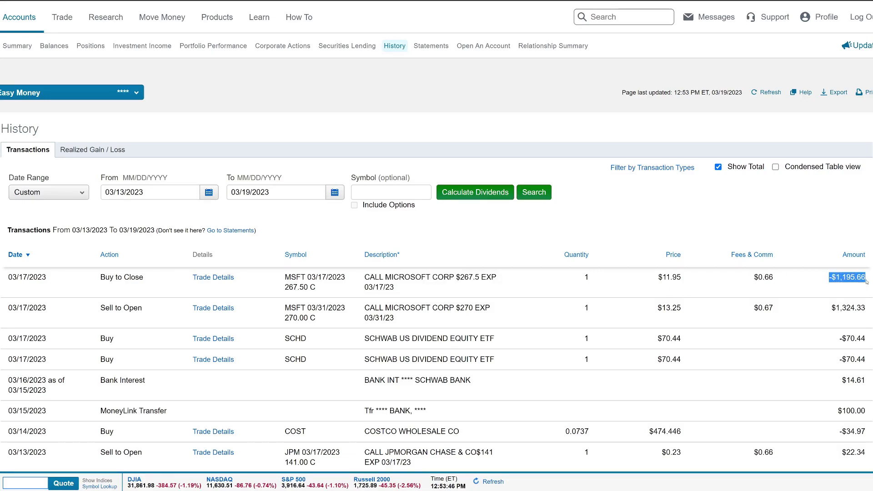
pyautogui.moveTo(101, 308); pyautogui.dragTo(151, 308)
pyautogui.moveTo(364, 308); pyautogui.dragTo(394, 319)
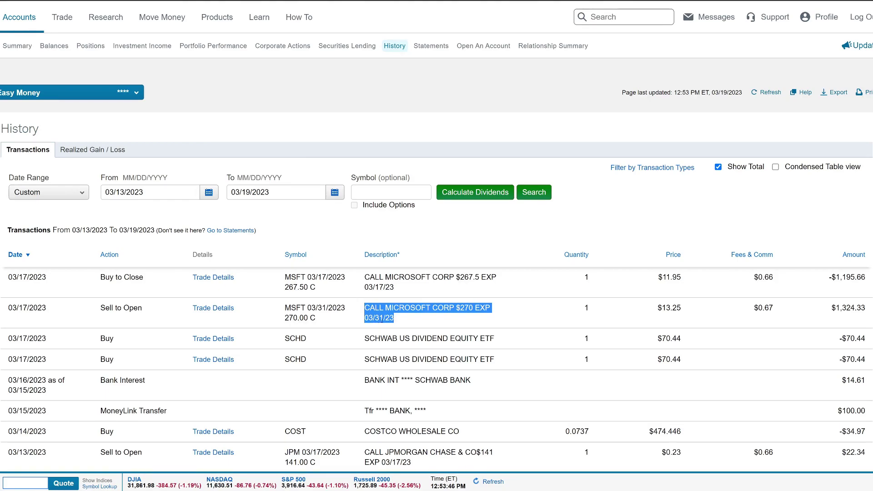
pyautogui.moveTo(832, 309); pyautogui.dragTo(868, 311)
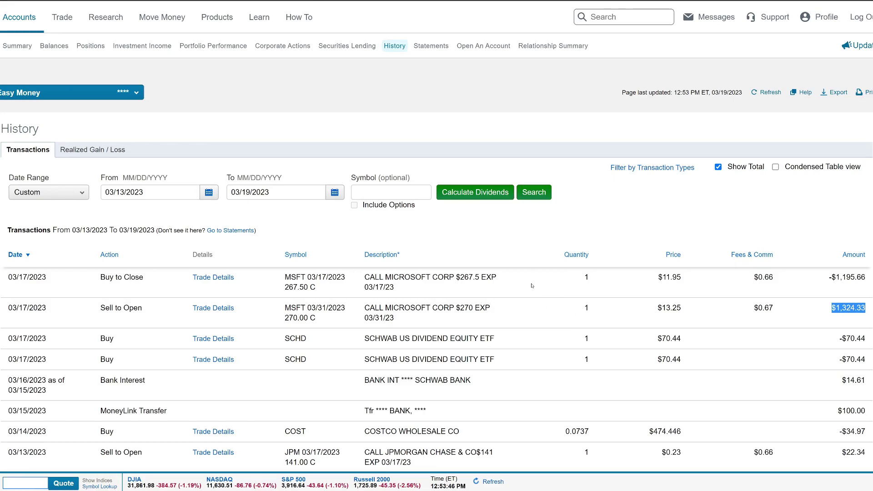
# Step: Total the listed week's dividends on Schwab and confirm the $0.00 result
pyautogui.click(471, 196)
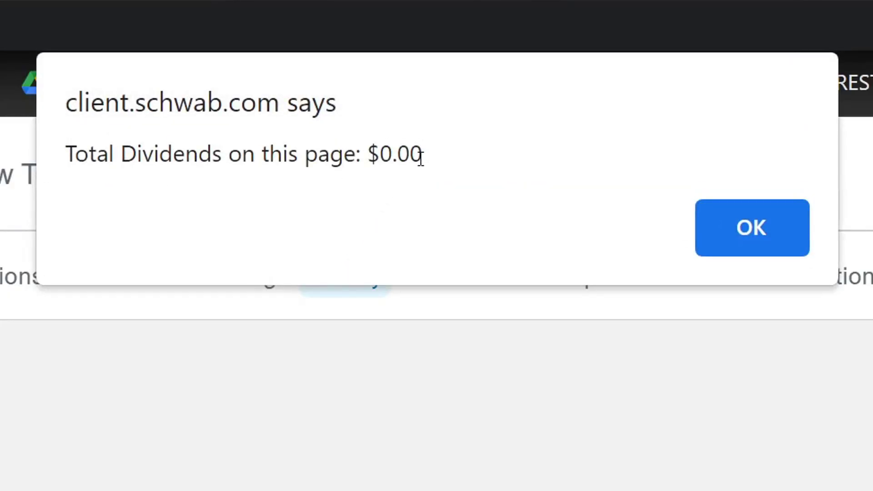
pyautogui.moveTo(421, 158); pyautogui.dragTo(371, 159)
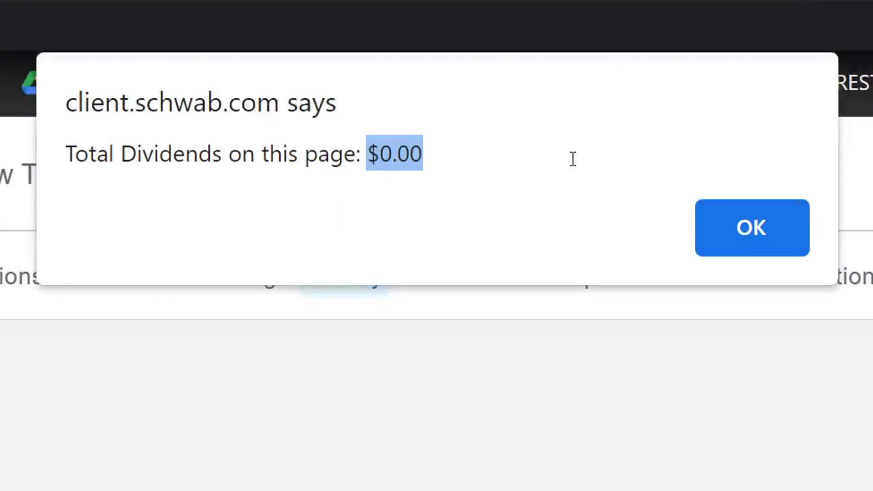
pyautogui.click(734, 222)
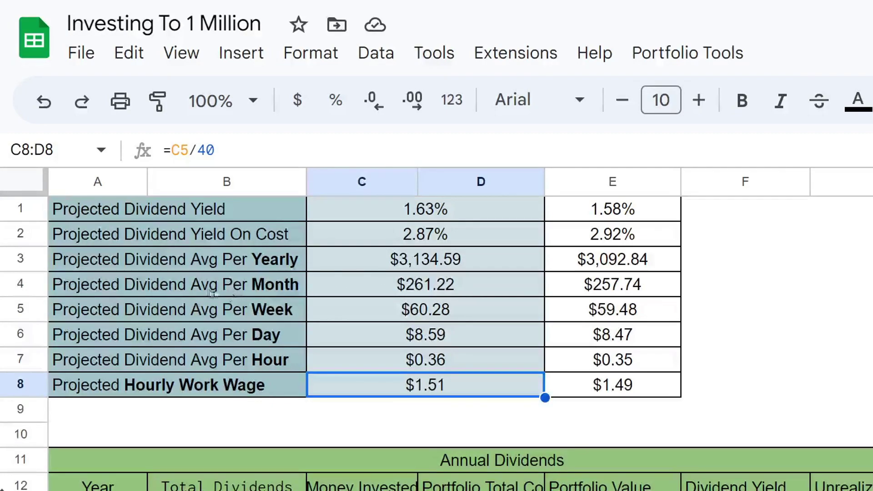
# Step: Copy the current projected dividend values from C1:D8 into column E, showing $3,134.59 yearly
pyautogui.click(409, 214)
pyautogui.moveTo(408, 227); pyautogui.dragTo(412, 385)
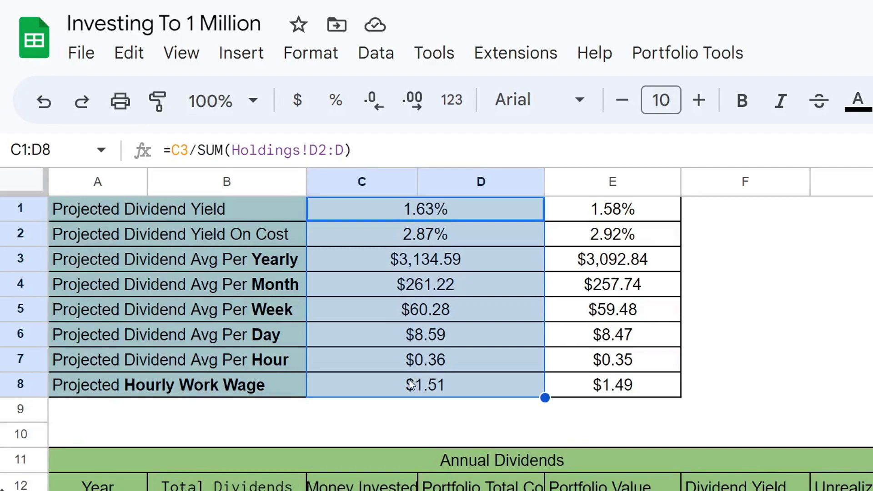
pyautogui.hotkey('ctrl', 'c')
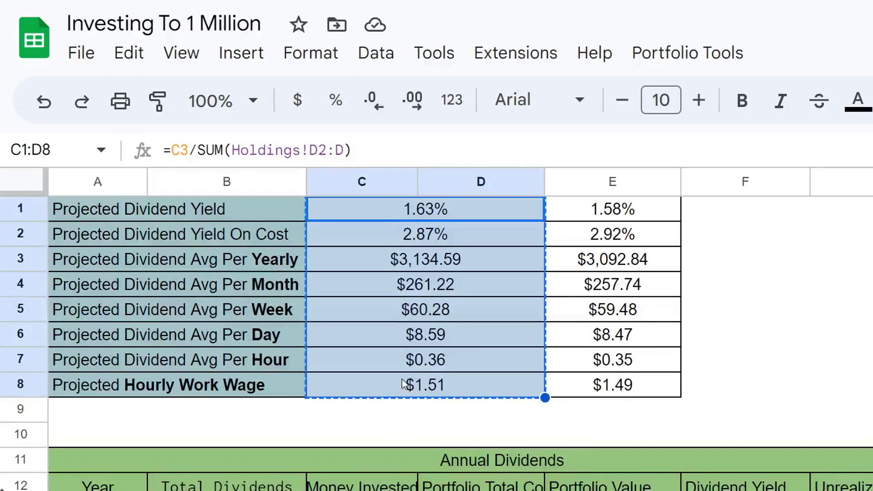
pyautogui.click(589, 218)
pyautogui.hotkey('ctrl', 'v')
pyautogui.click(748, 322)
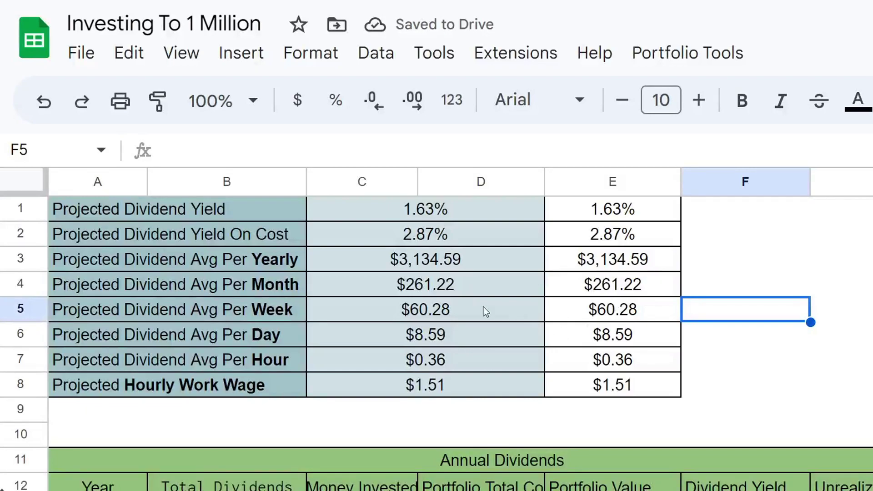
pyautogui.click(415, 286)
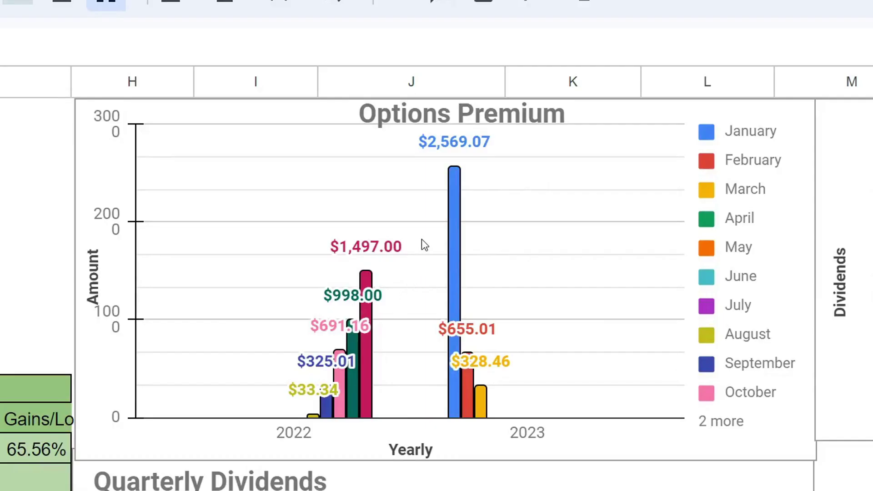
# Step: Review the Options Premium chart and the 2022 and 2023 total premium formulas
pyautogui.click(422, 241)
pyautogui.moveTo(482, 397)
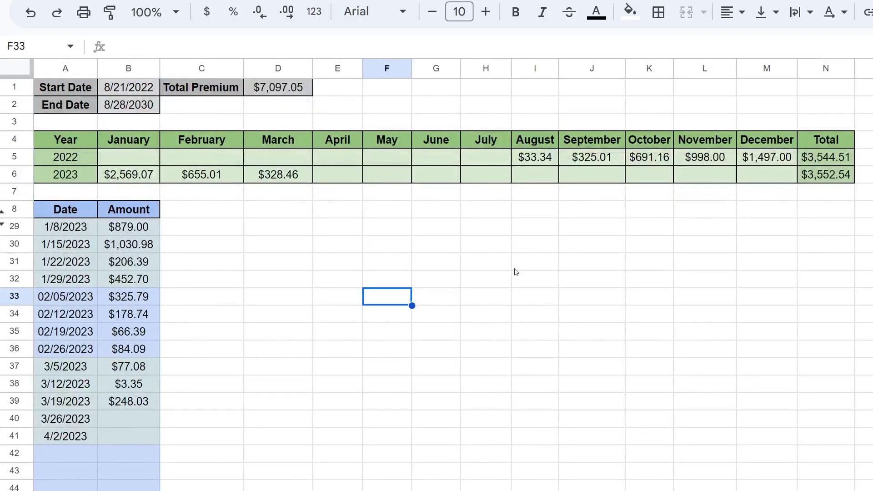
pyautogui.click(815, 176)
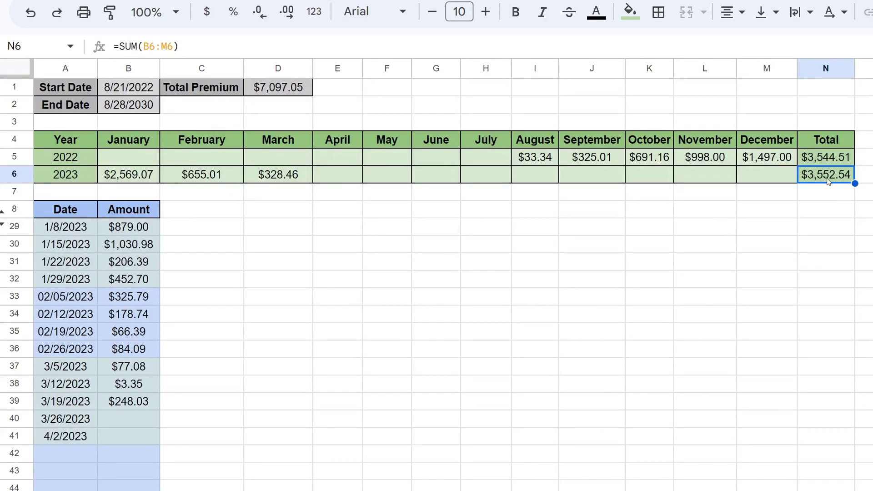
pyautogui.click(811, 157)
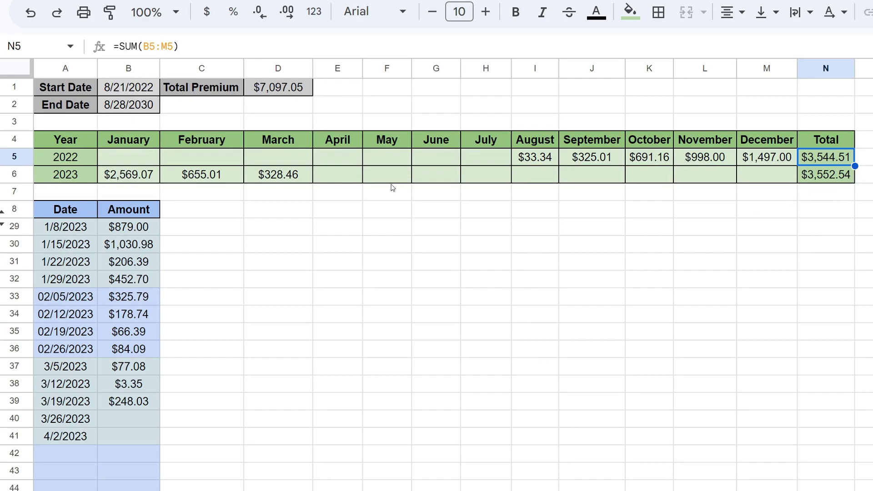
pyautogui.click(829, 174)
pyautogui.moveTo(335, 174); pyautogui.dragTo(757, 183)
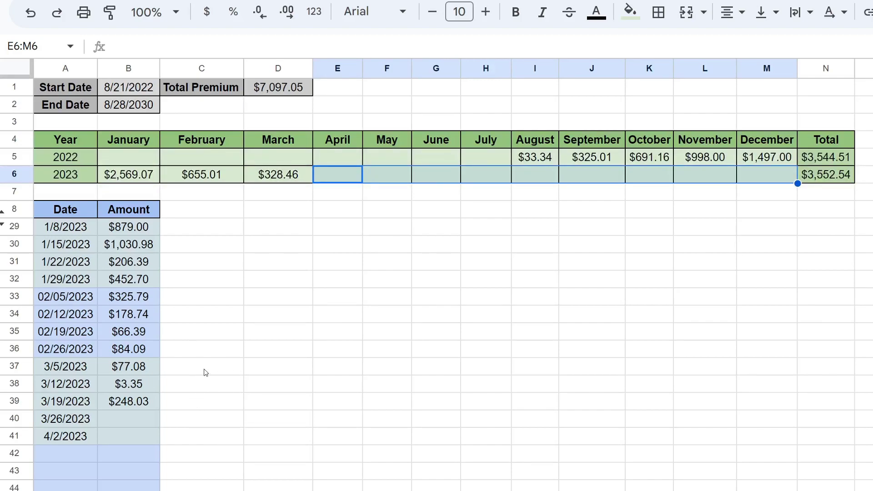
# Step: Check which weekly amounts the February and March premium totals sum
pyautogui.moveTo(123, 422); pyautogui.dragTo(118, 435)
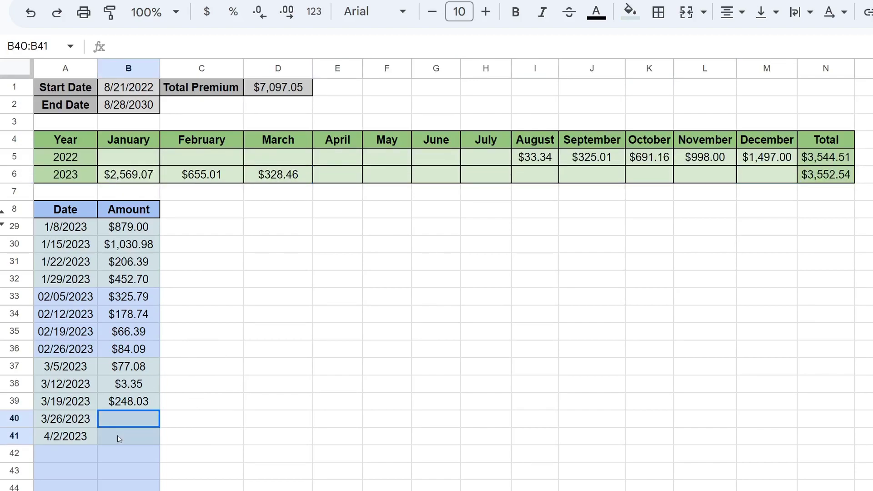
pyautogui.click(294, 299)
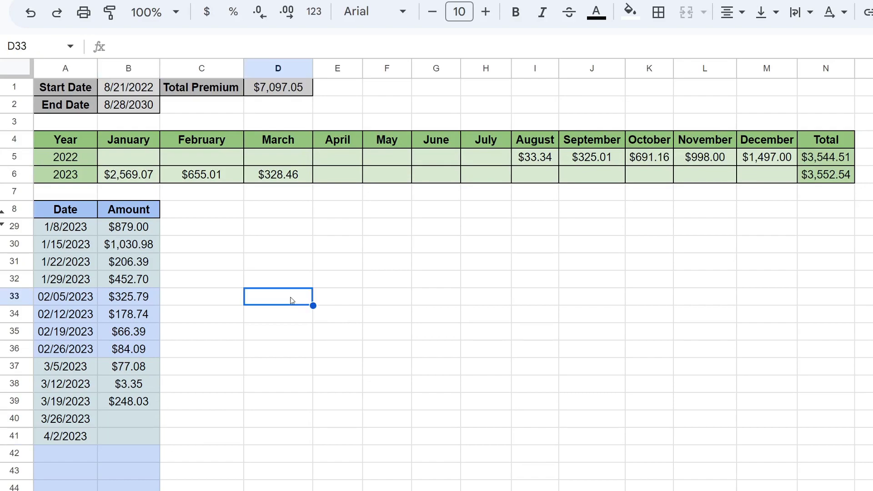
pyautogui.click(273, 173)
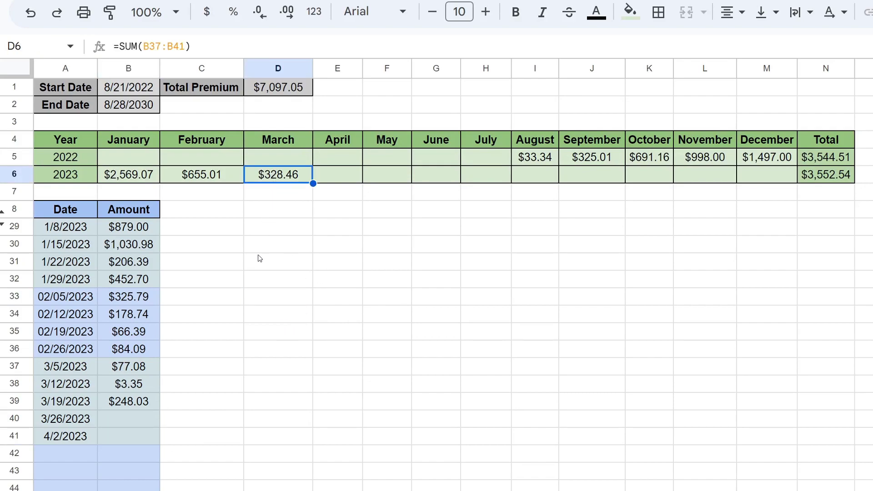
pyautogui.click(182, 177)
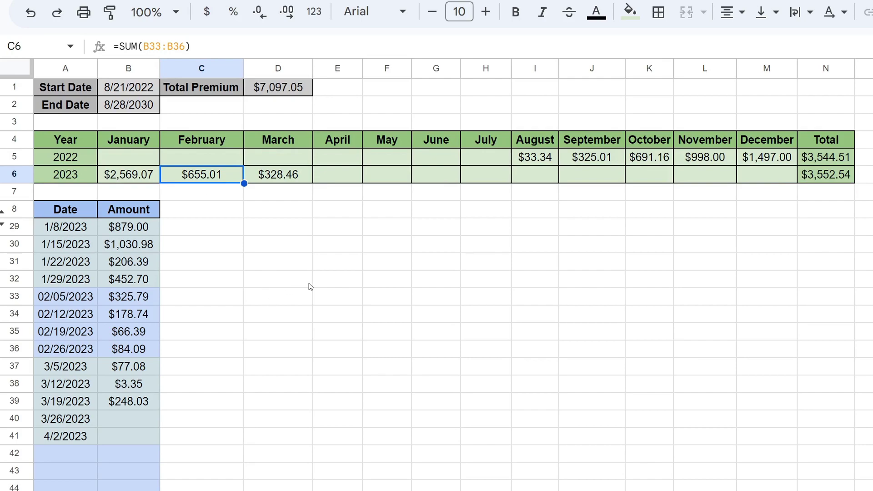
pyautogui.click(386, 251)
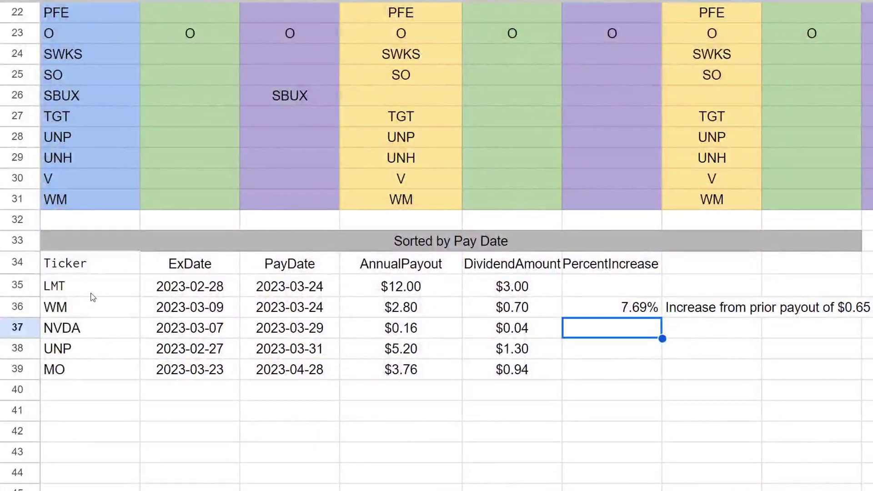
# Step: Review the upcoming dividend payments and fetch the latest dividend announcements
pyautogui.moveTo(88, 286); pyautogui.dragTo(547, 373)
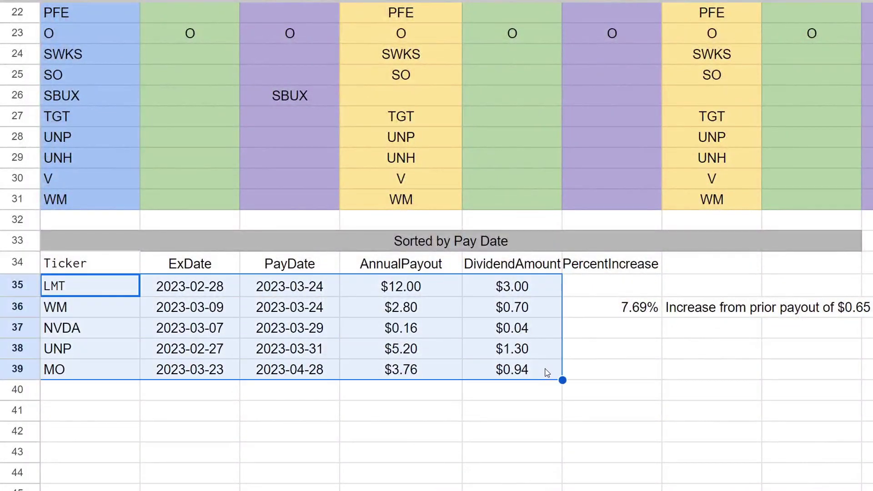
pyautogui.click(225, 396)
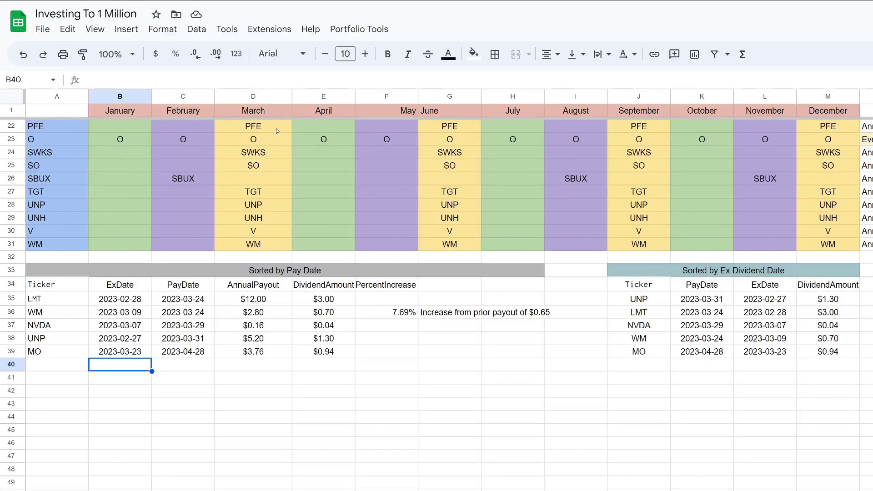
pyautogui.click(346, 31)
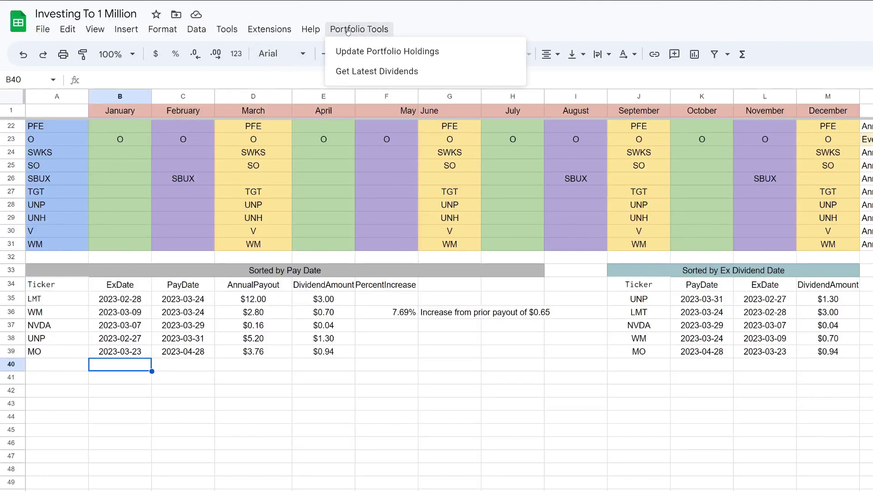
pyautogui.click(348, 72)
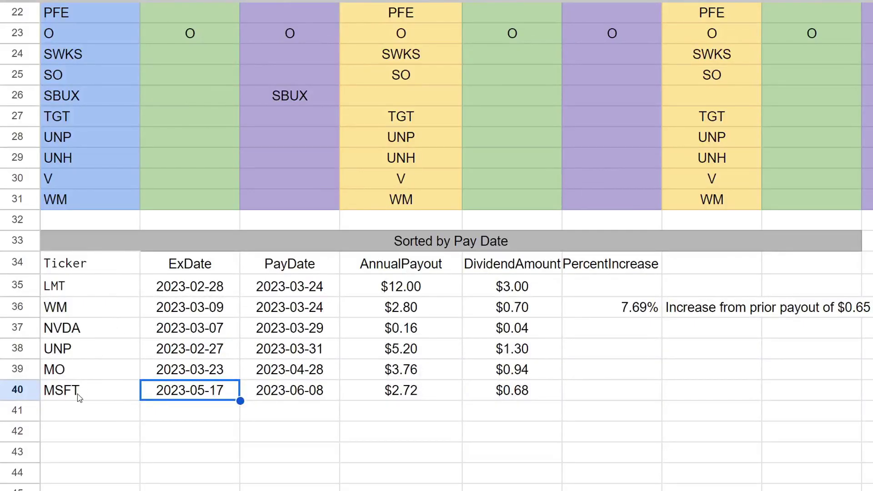
# Step: Verify the new MSFT dividend row and WM's $2.80 annual payout, then go to the settings sheet
pyautogui.moveTo(75, 392); pyautogui.dragTo(500, 399)
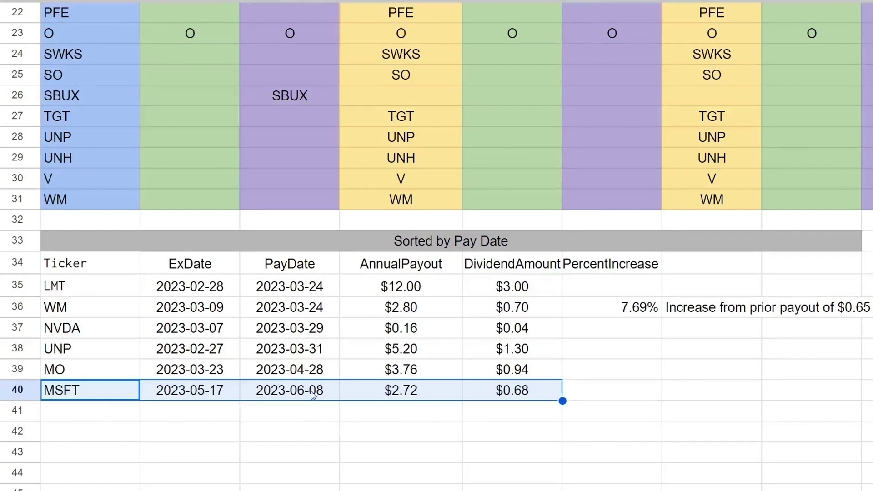
pyautogui.click(368, 353)
pyautogui.moveTo(94, 289); pyautogui.dragTo(495, 306)
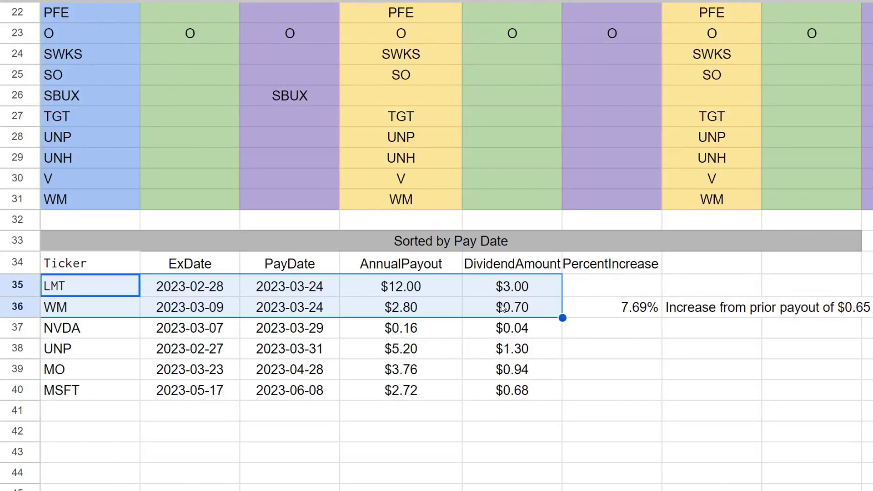
pyautogui.click(351, 310)
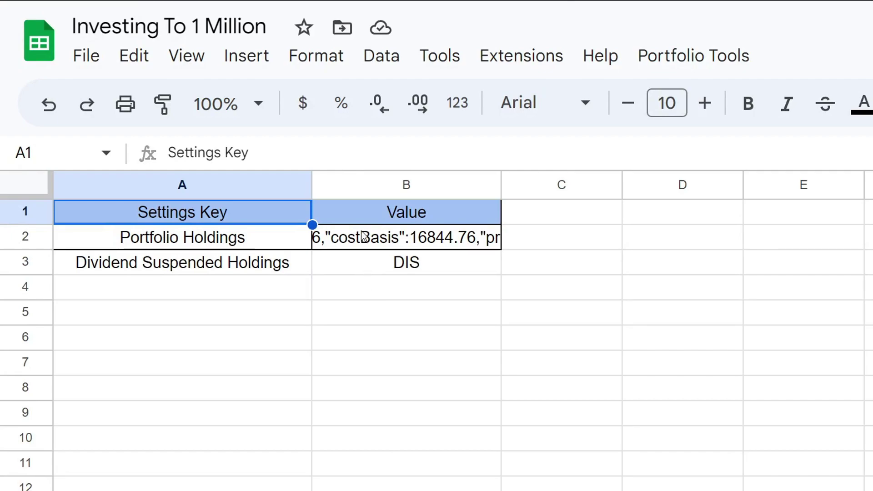
pyautogui.click(367, 236)
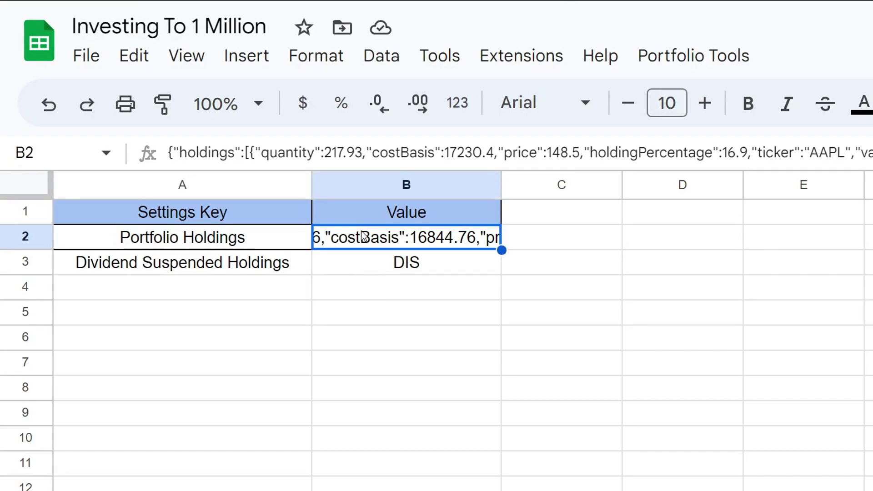
# Step: Clear the old Portfolio Holdings JSON from cell B2 on the Settings sheet
pyautogui.press('Delete')
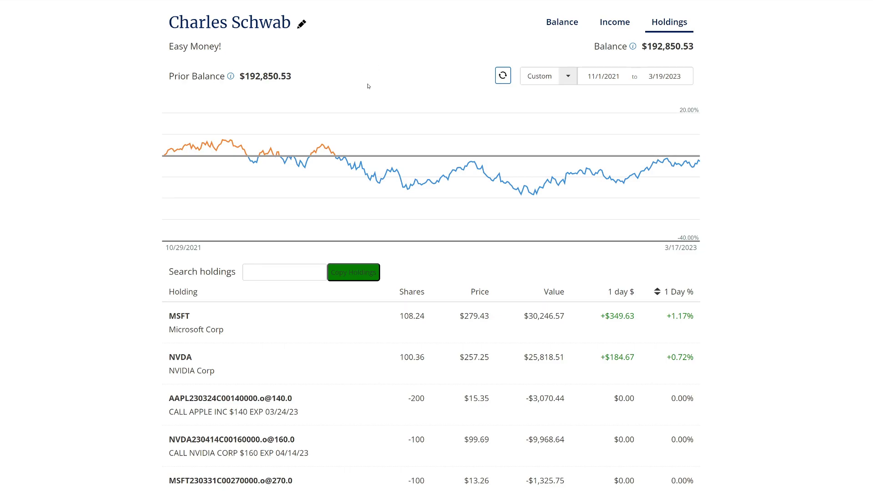
# Step: Copy the Schwab account's holdings list with Copy Holdings and dismiss the alert
pyautogui.click(345, 275)
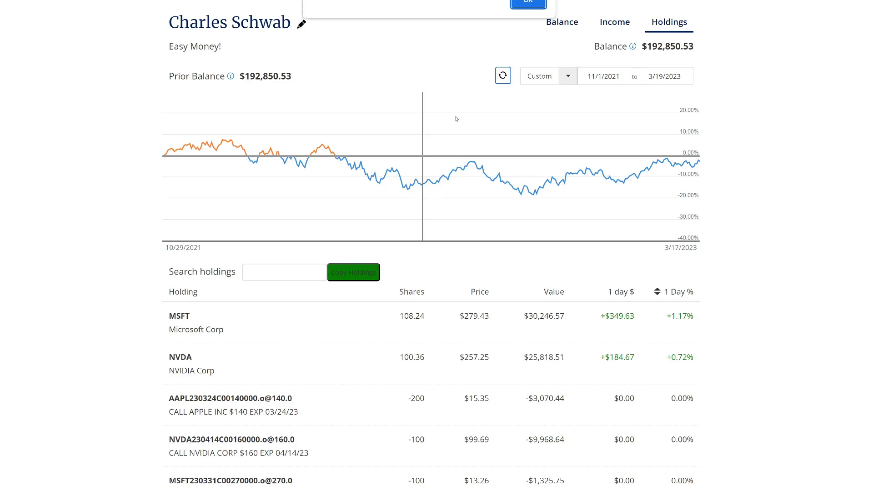
pyautogui.click(527, 4)
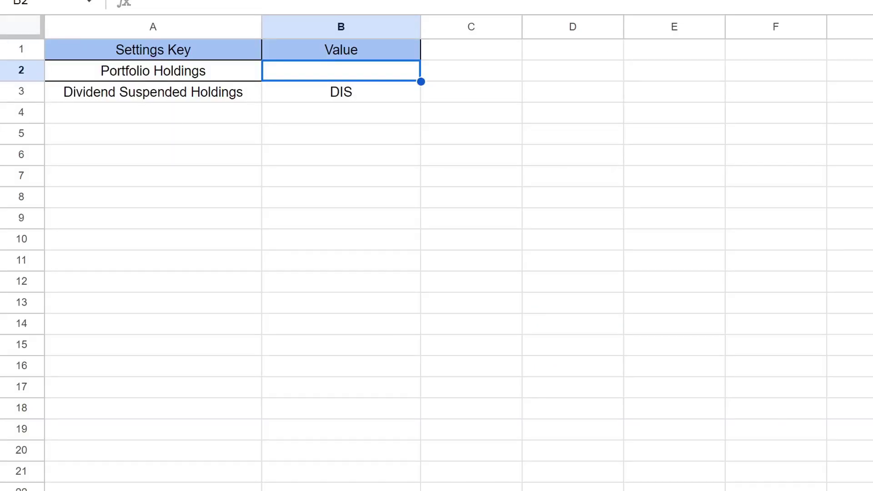
# Step: Paste the holdings into B2 as values only and run Update Portfolio Holdings, yielding $3,168.61 yearly
pyautogui.rightClick(322, 75)
pyautogui.moveTo(468, 191)
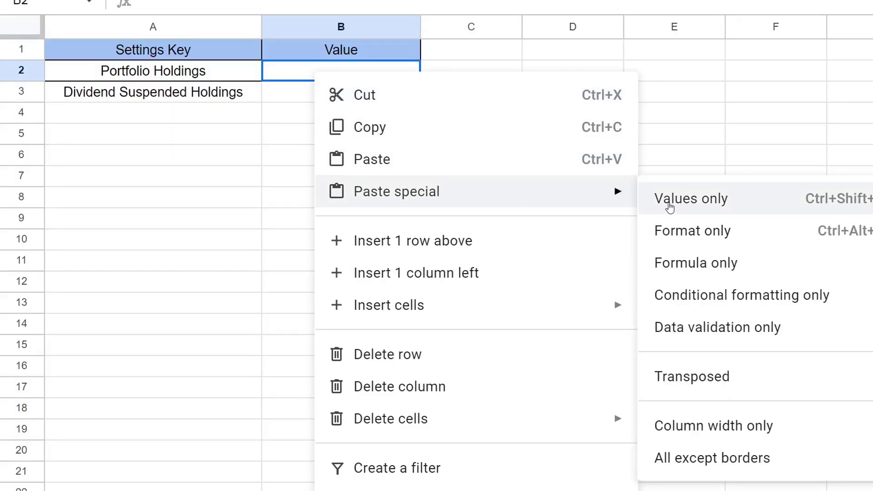
pyautogui.click(694, 207)
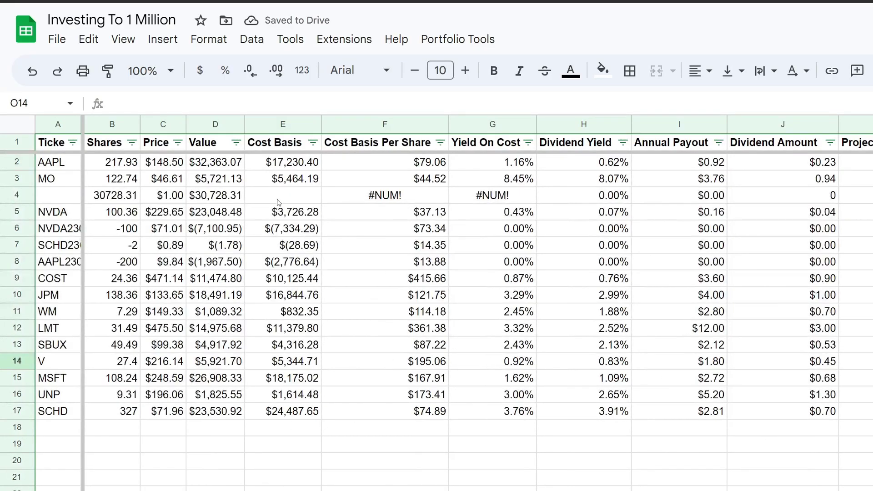
pyautogui.click(439, 39)
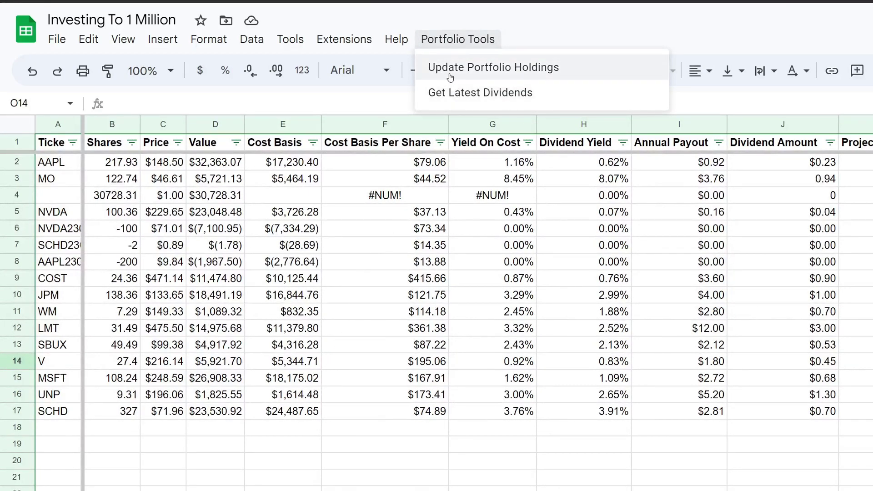
pyautogui.click(436, 68)
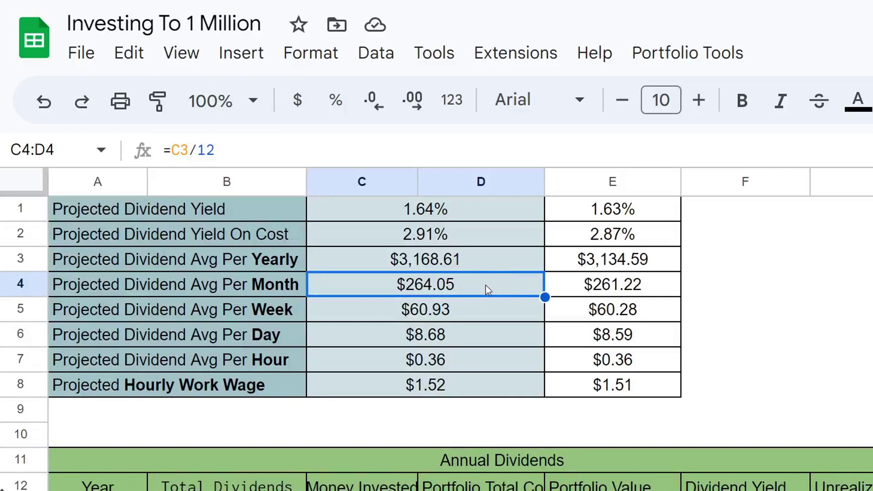
pyautogui.click(387, 217)
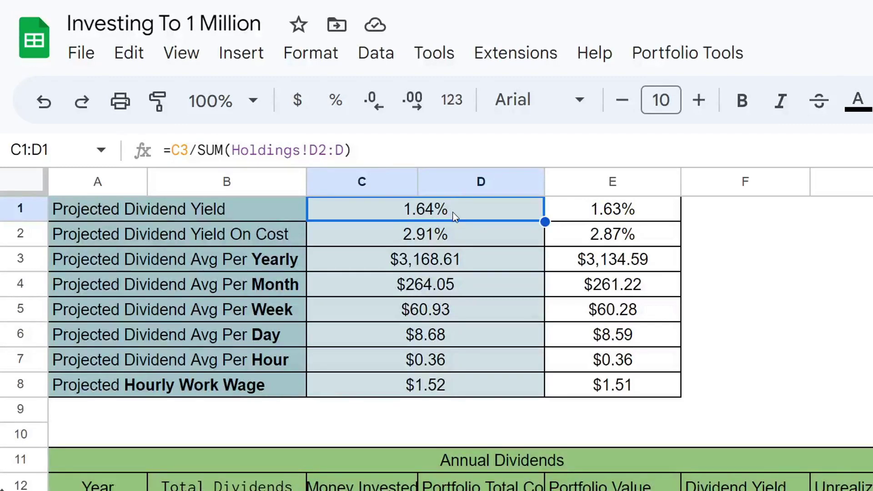
pyautogui.click(460, 240)
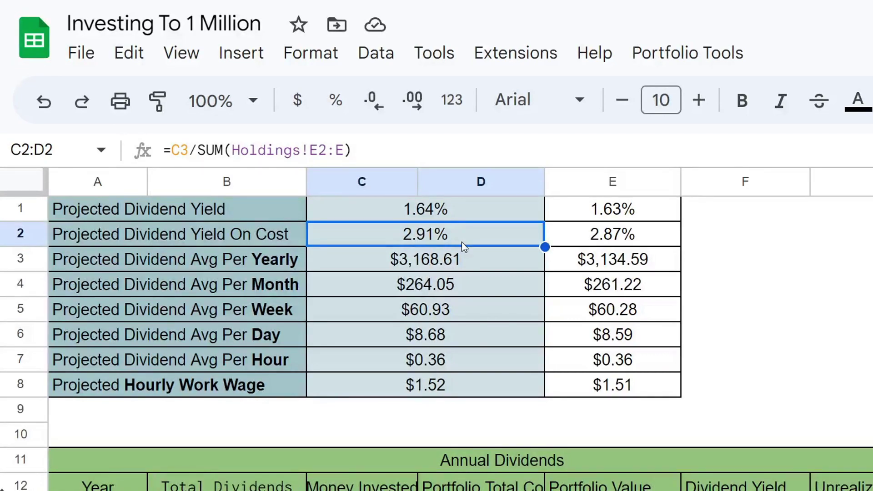
pyautogui.click(591, 238)
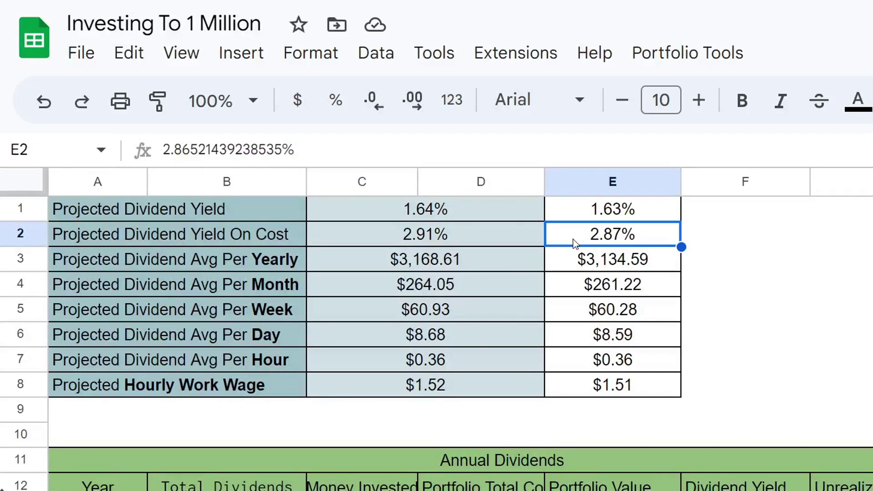
pyautogui.click(496, 257)
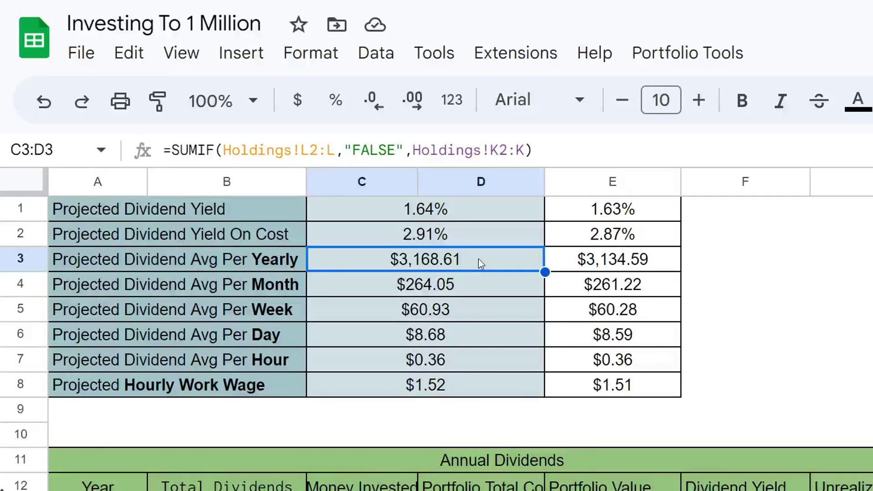
pyautogui.click(479, 288)
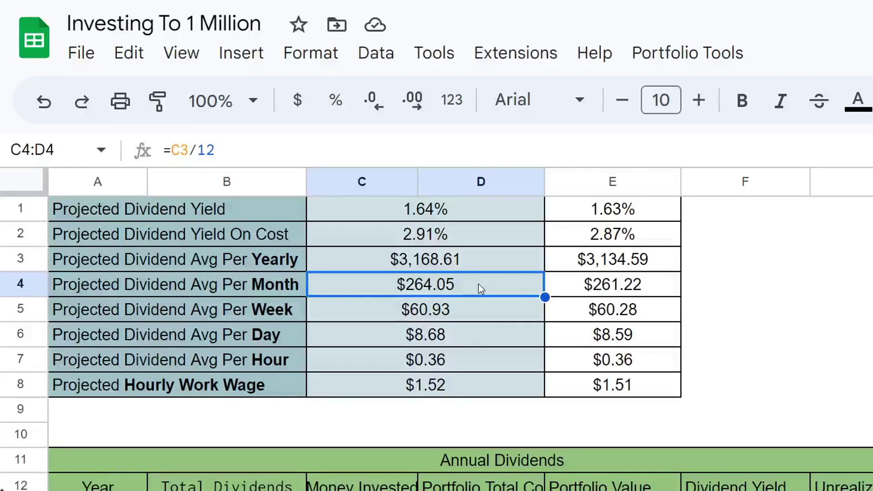
pyautogui.moveTo(578, 285); pyautogui.dragTo(504, 278)
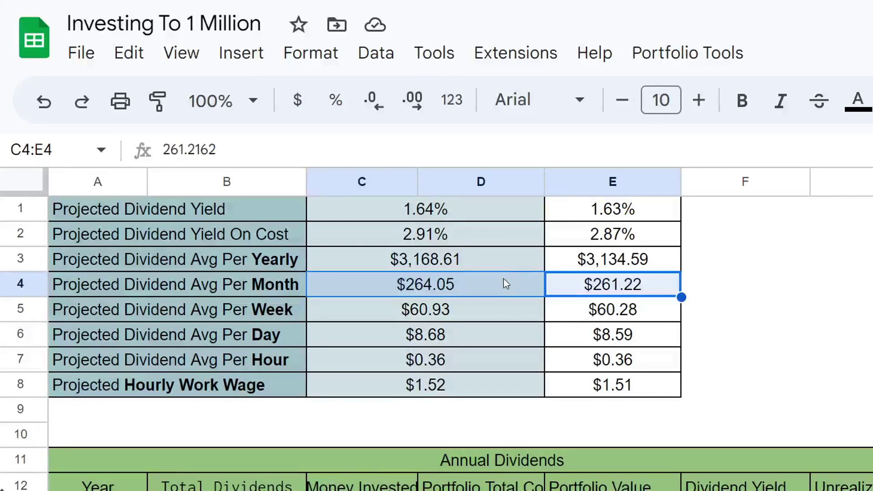
pyautogui.moveTo(500, 313); pyautogui.dragTo(550, 312)
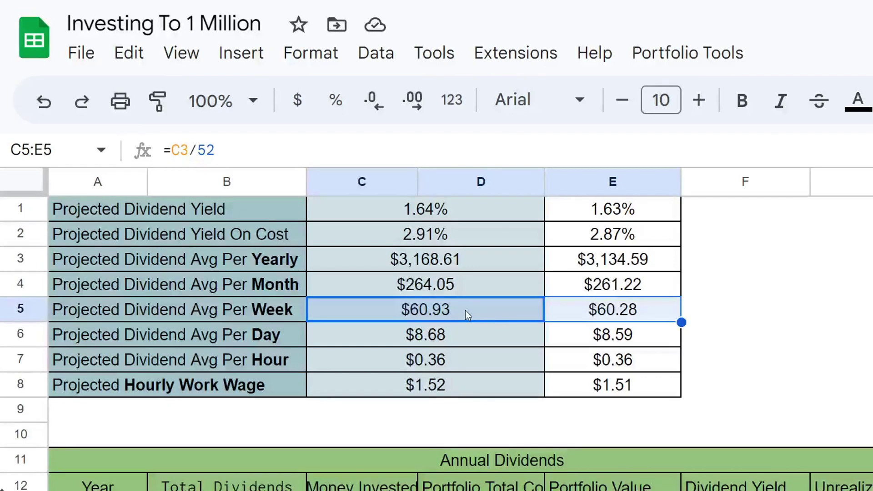
pyautogui.click(460, 343)
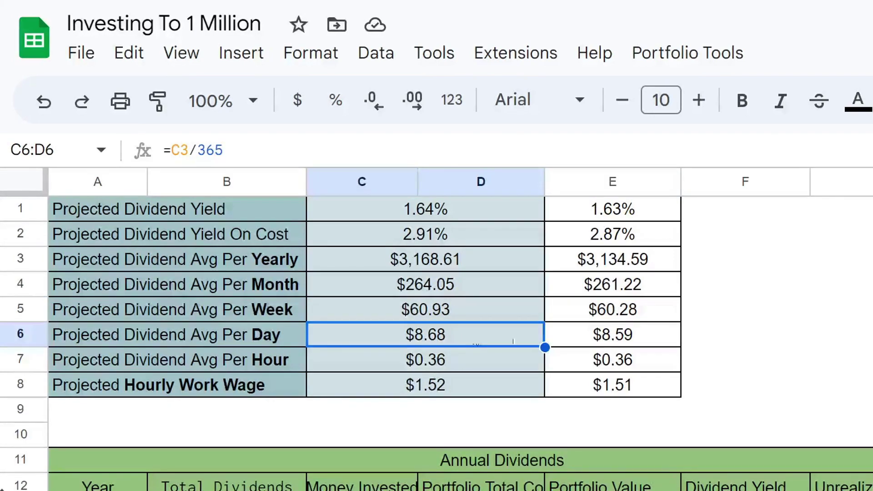
pyautogui.keyDown('shift'); pyautogui.click(602, 344); pyautogui.keyUp('shift')
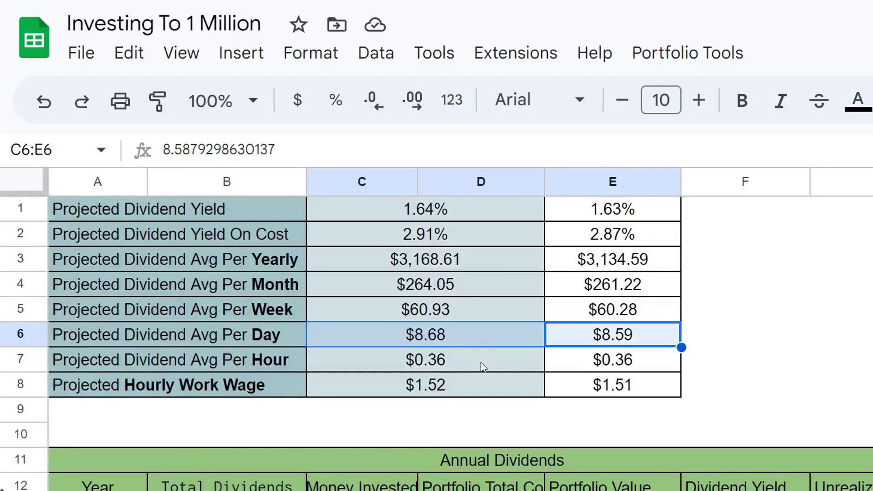
pyautogui.click(481, 361)
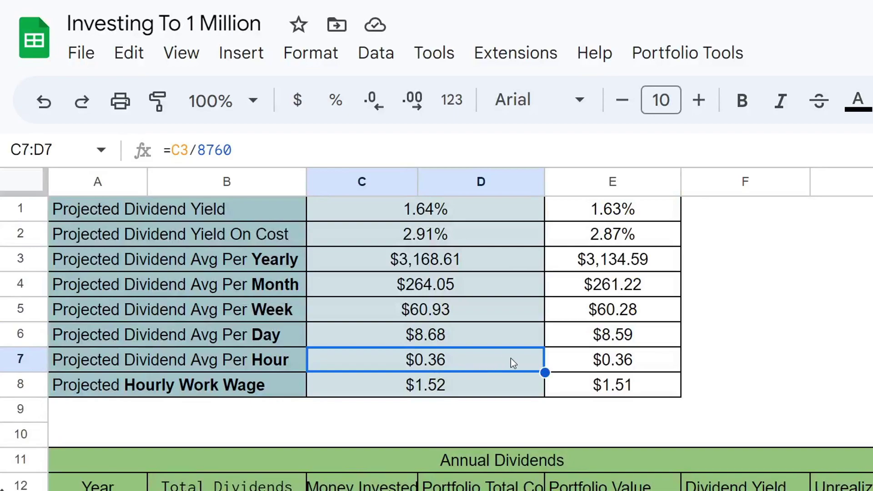
pyautogui.click(469, 387)
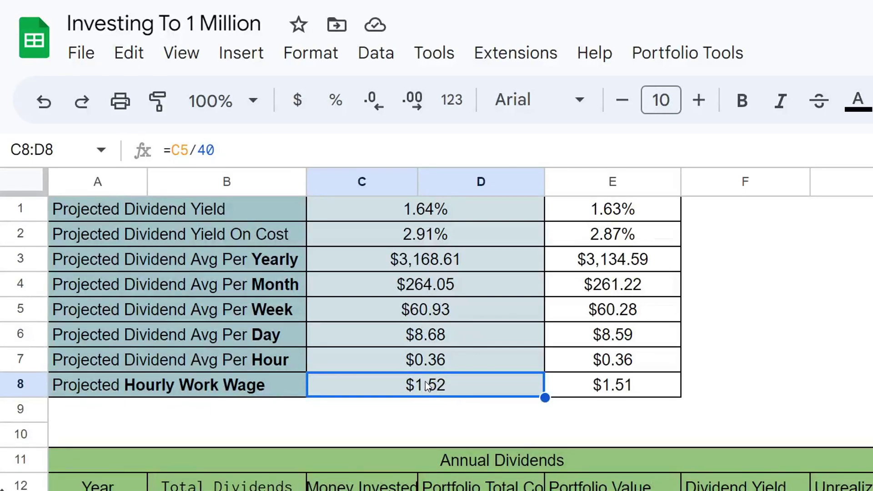
pyautogui.click(586, 385)
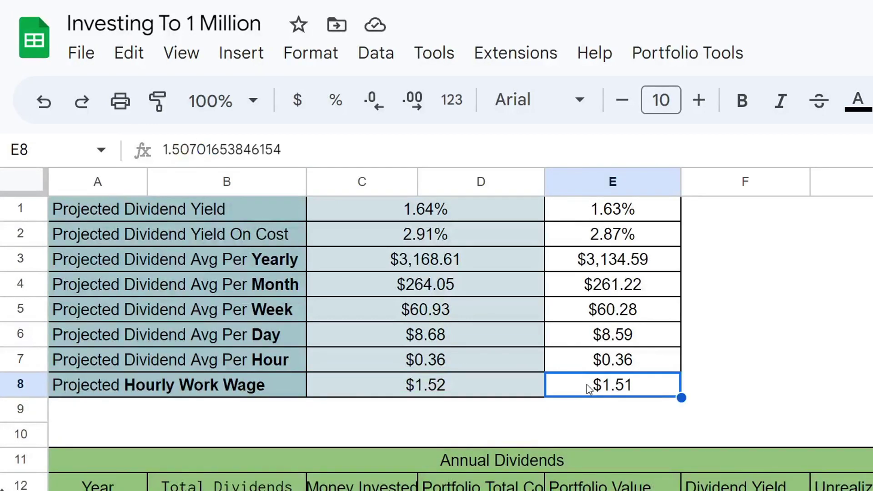